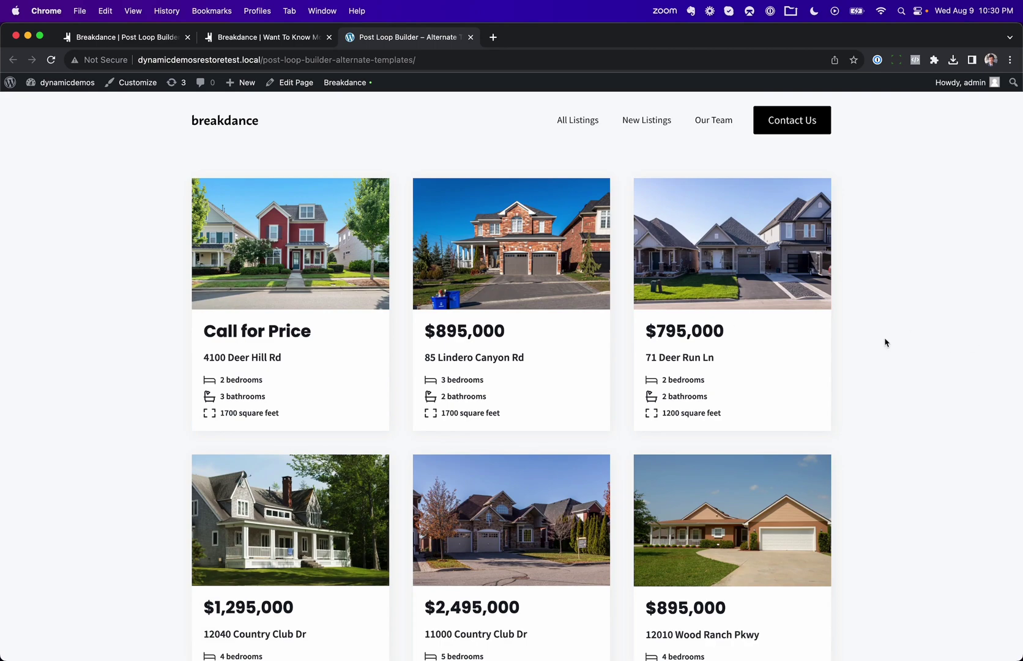
Step: Look over the live listings page and the Want To Know More global block
scroll(886, 342, "down", 7)
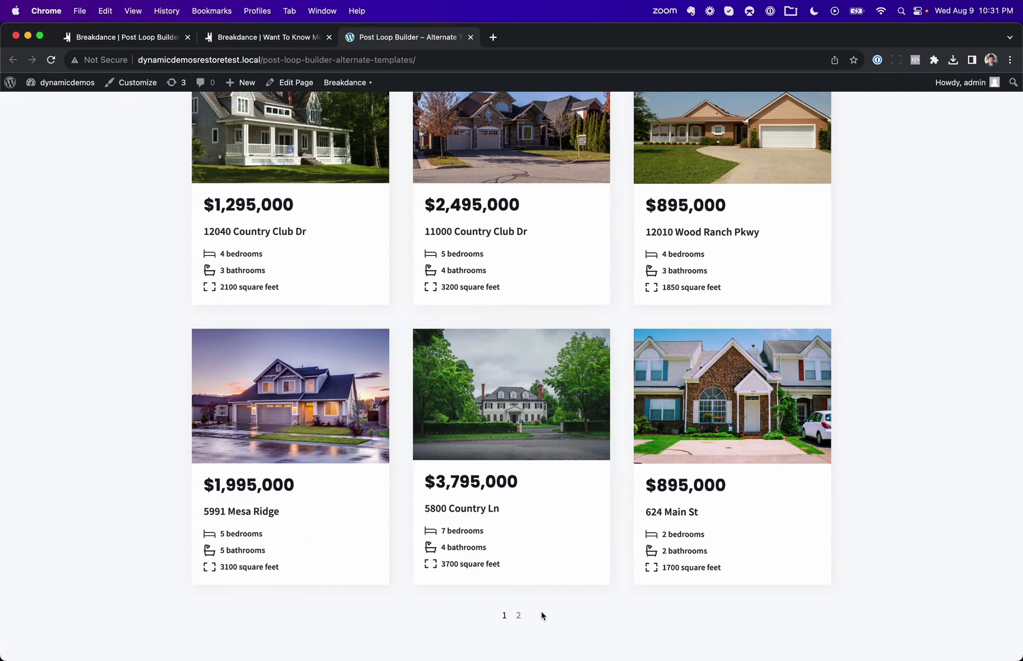
scroll(542, 615, "up", 7)
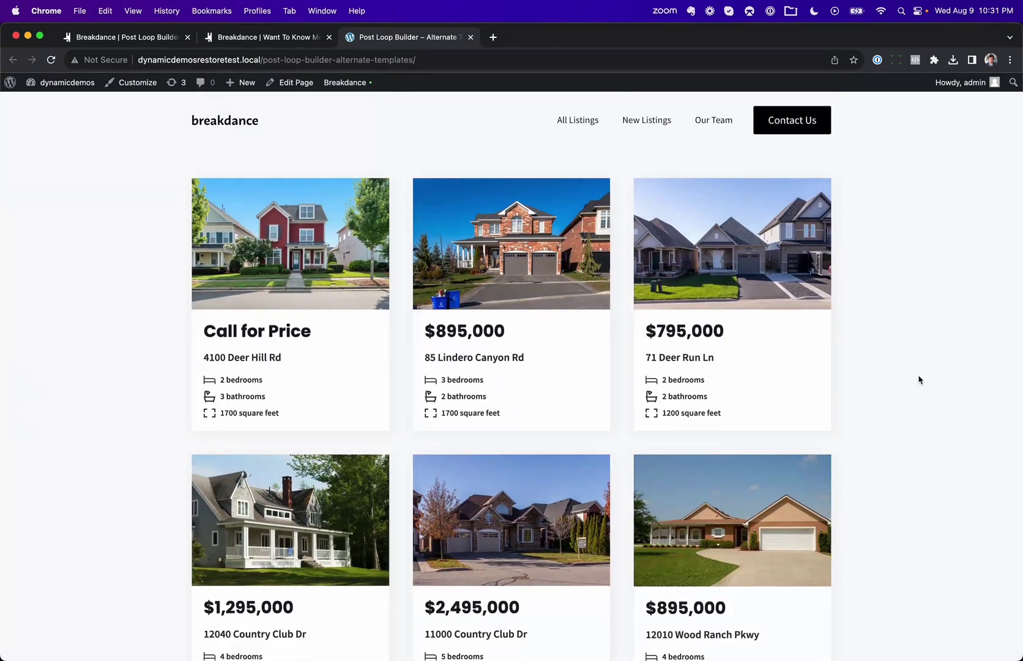
scroll(919, 380, "down", 1)
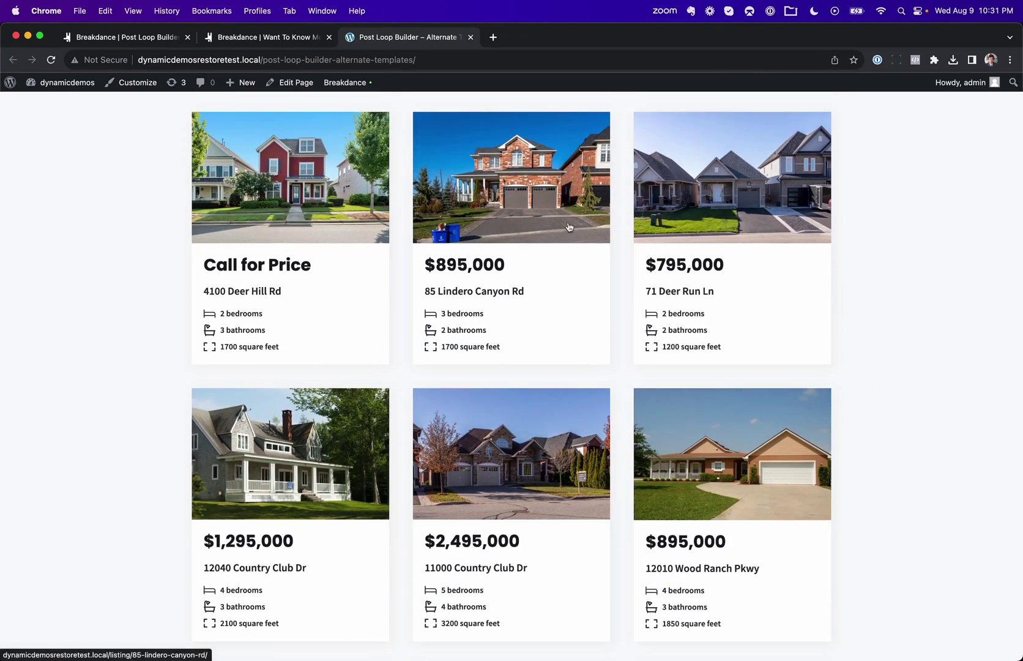
scroll(550, 178, "down", 4)
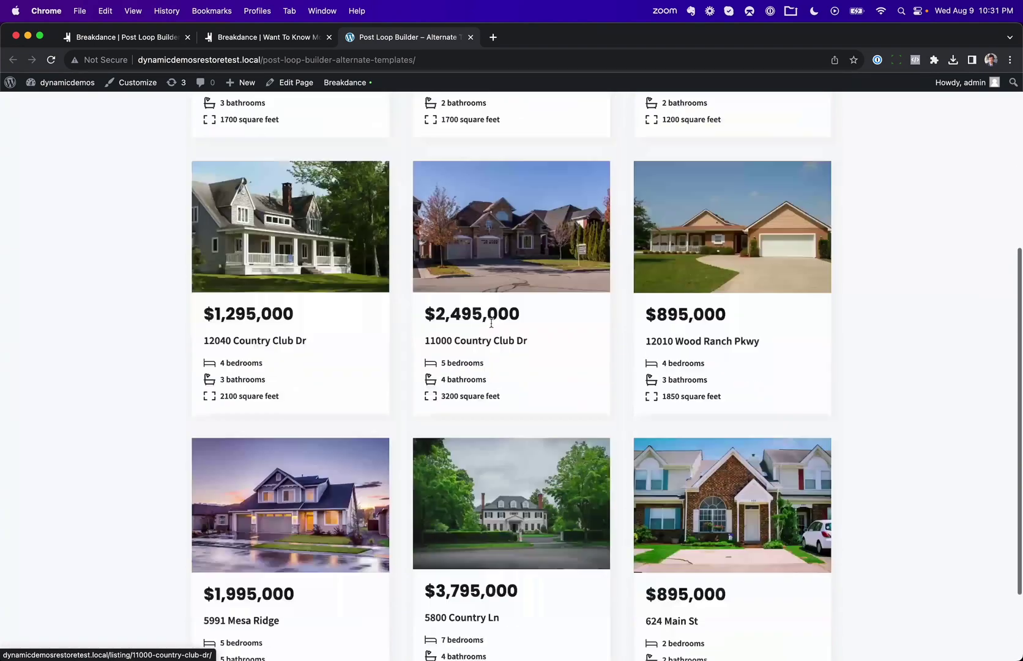
scroll(583, 311, "up", 5)
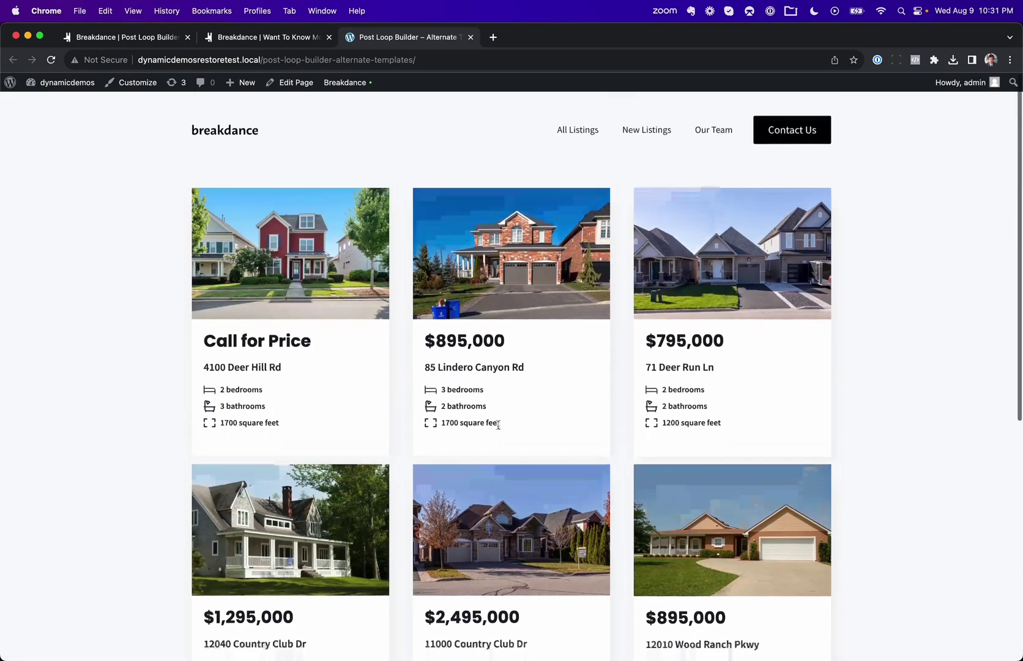
scroll(498, 425, "down", 1)
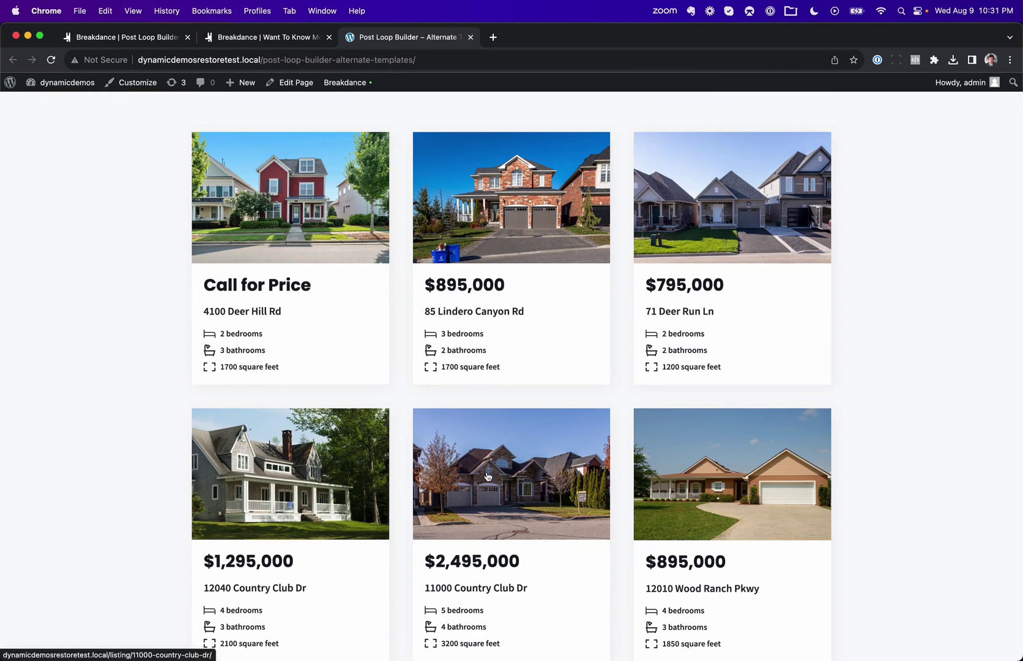
left_click(283, 38)
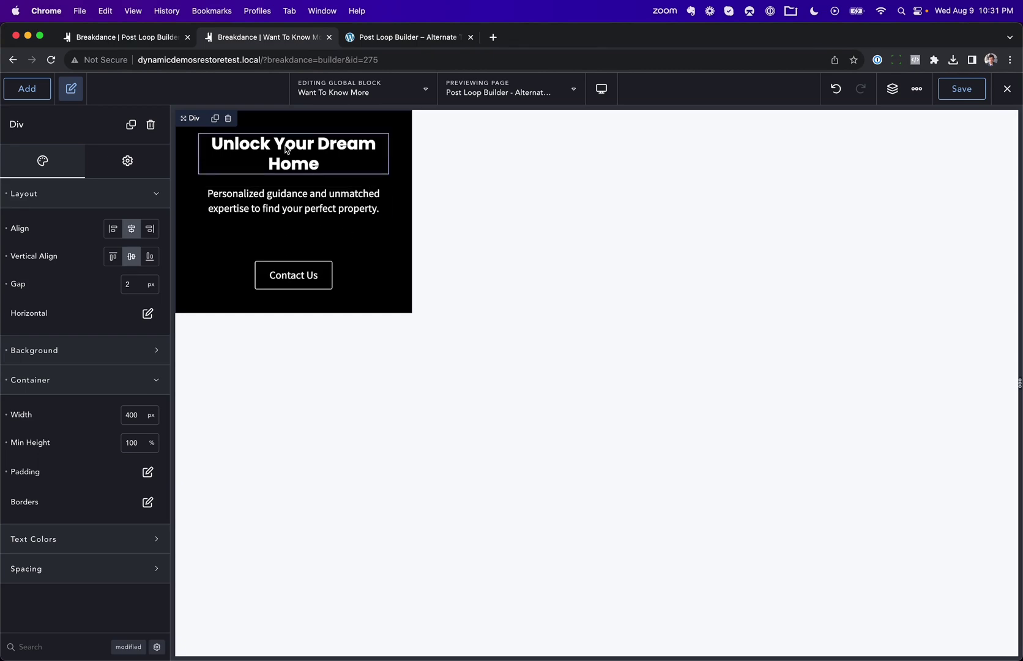
left_click(411, 38)
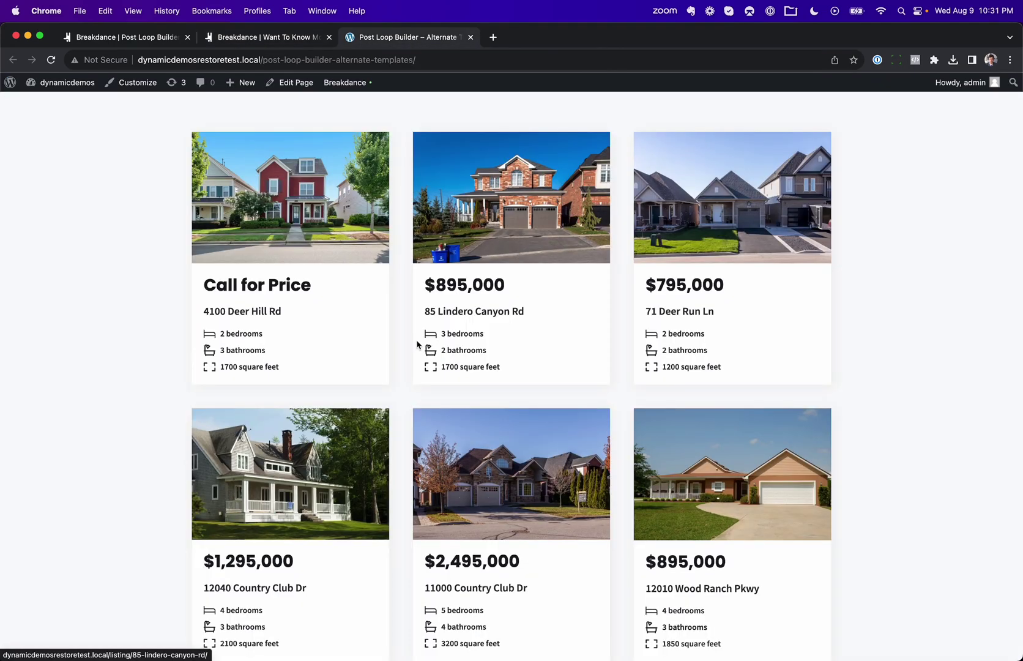
Step: Open the listings page in the Breakdance editor to edit its Post Loop Builder
scroll(417, 345, "down", 1)
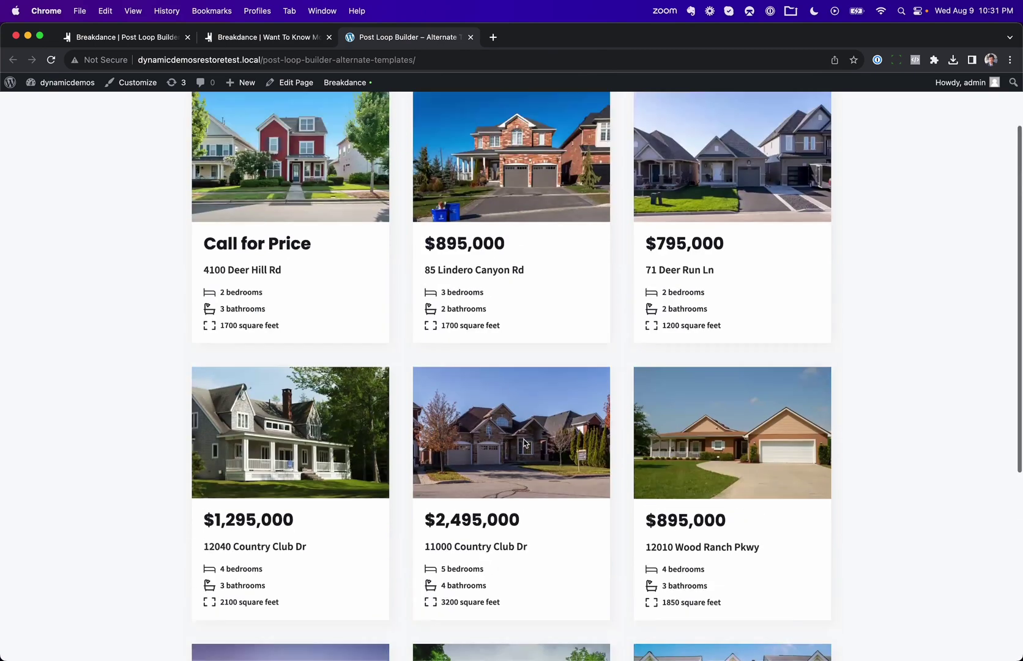
scroll(524, 443, "up", 2)
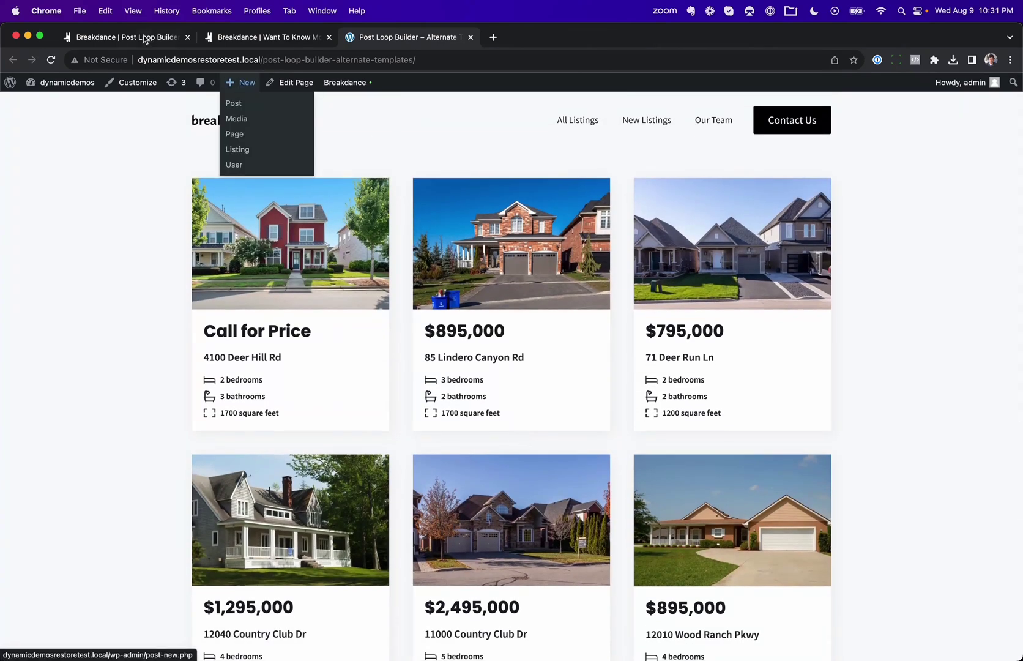
left_click(346, 82)
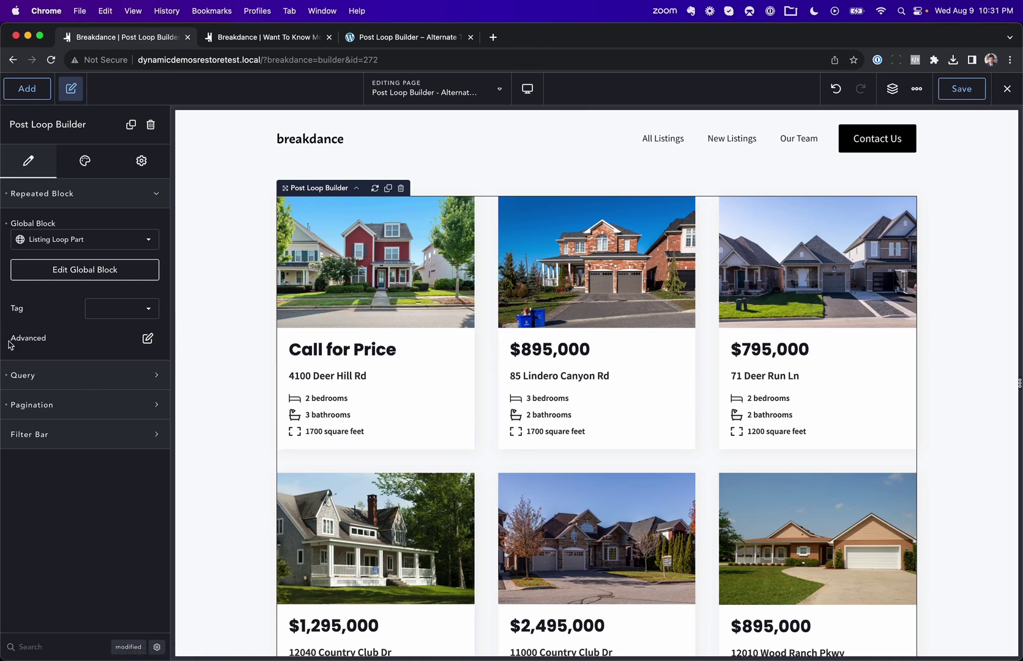
Step: In the Post Loop Builder's advanced options, add a static item using the Want To Know More global block
left_click(147, 338)
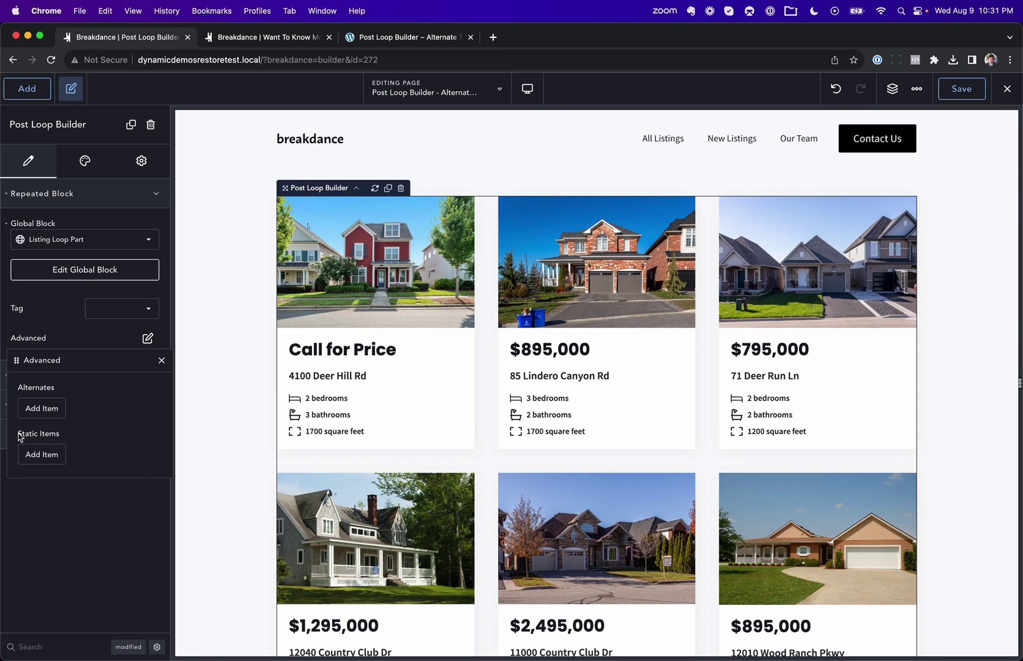
left_click(41, 454)
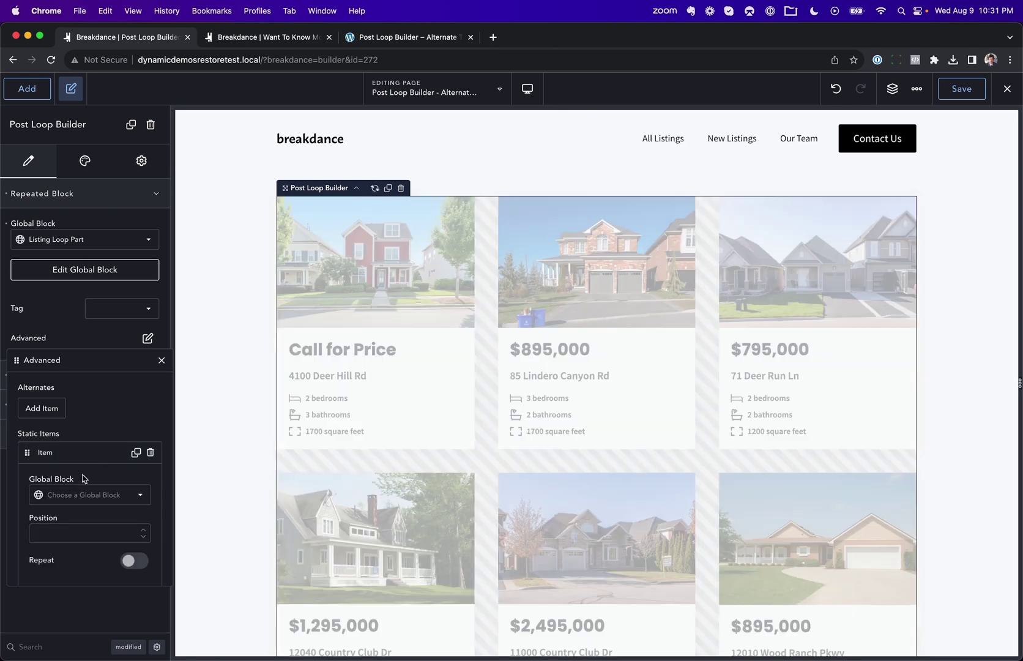
left_click(270, 37)
left_click(146, 38)
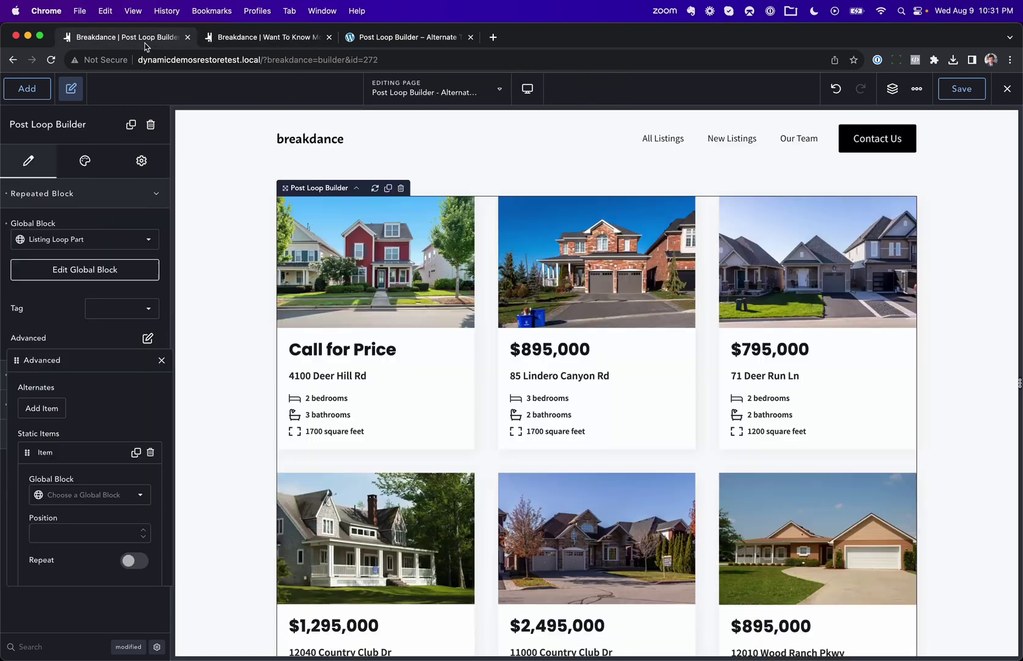
left_click(74, 501)
left_click(100, 503)
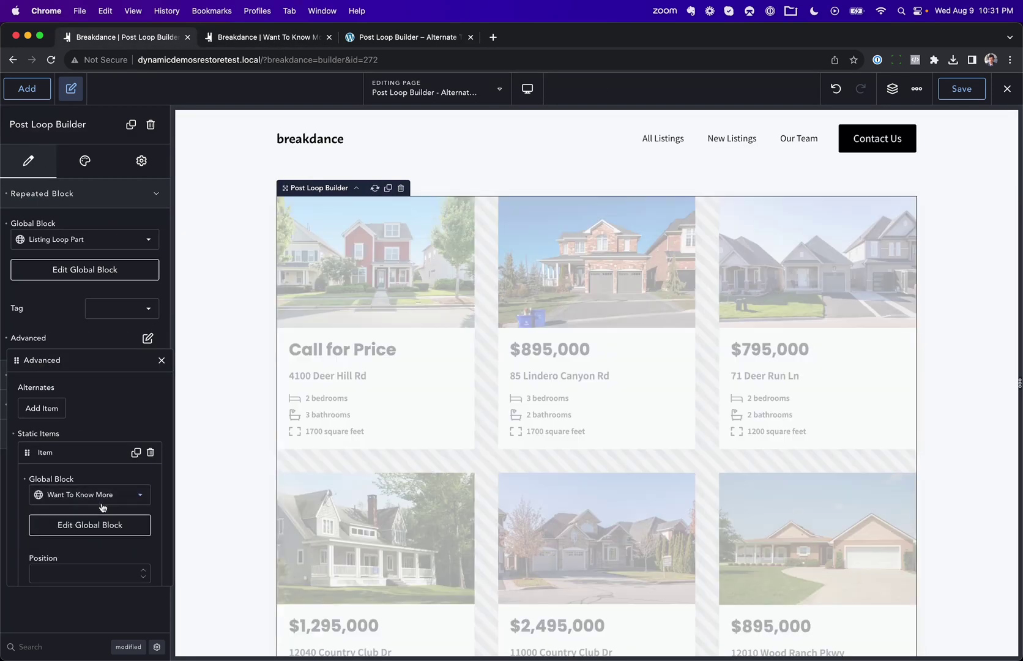
Step: Try the static item at position 2 with Repeat on, then turn Repeat off and select the position value
scroll(103, 506, "down", 3)
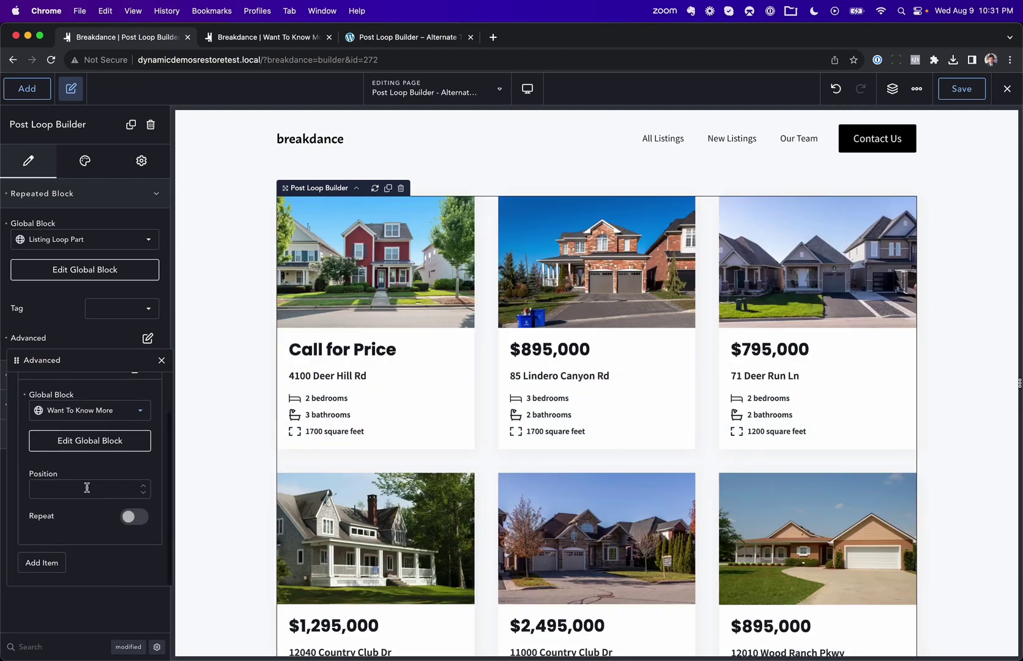
left_click(86, 488)
type("2")
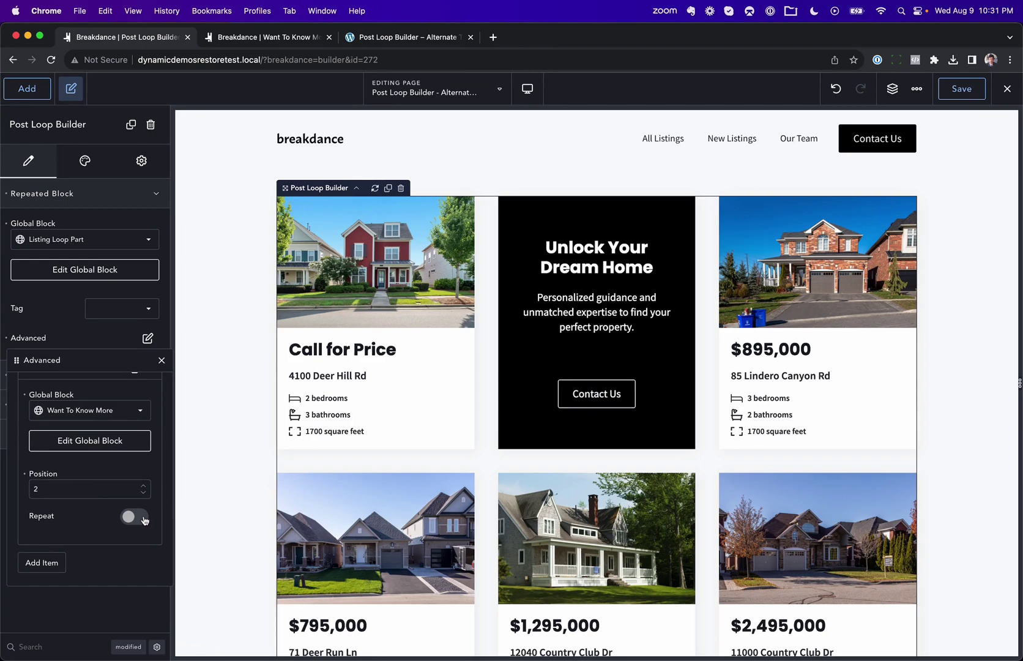
left_click(135, 517)
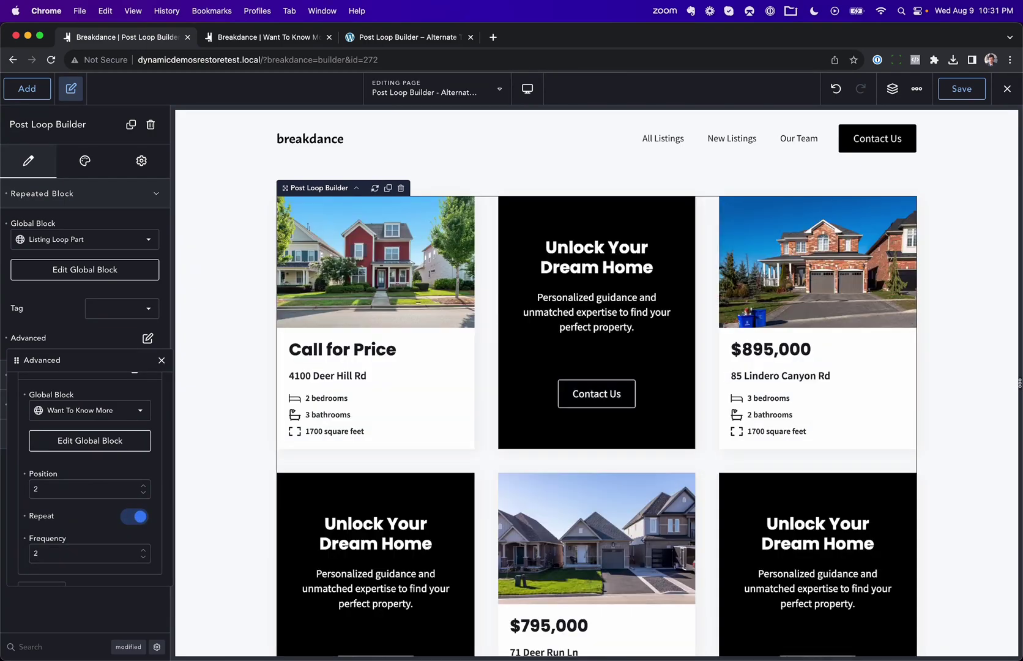
scroll(590, 267, "down", 20)
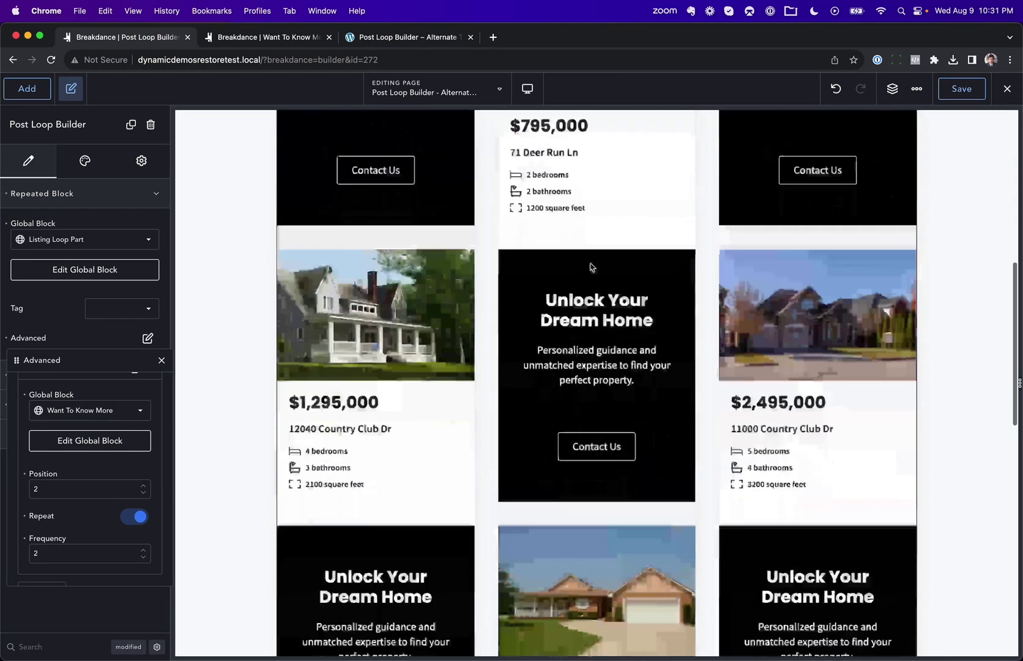
scroll(591, 267, "up", 5)
scroll(591, 267, "up", 10)
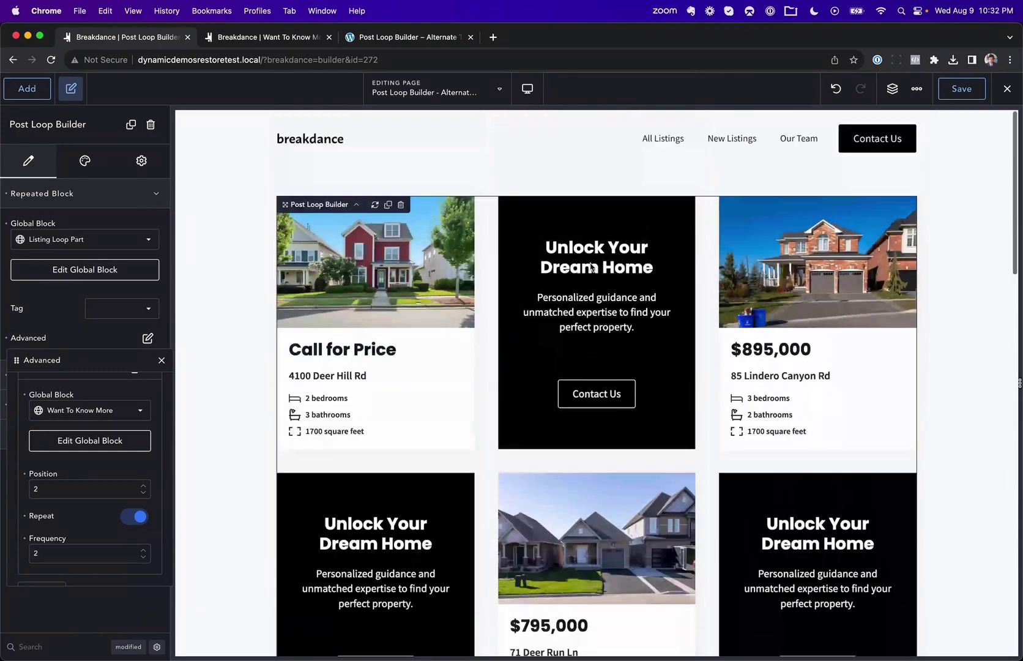
left_click(26, 519)
double_click(44, 493)
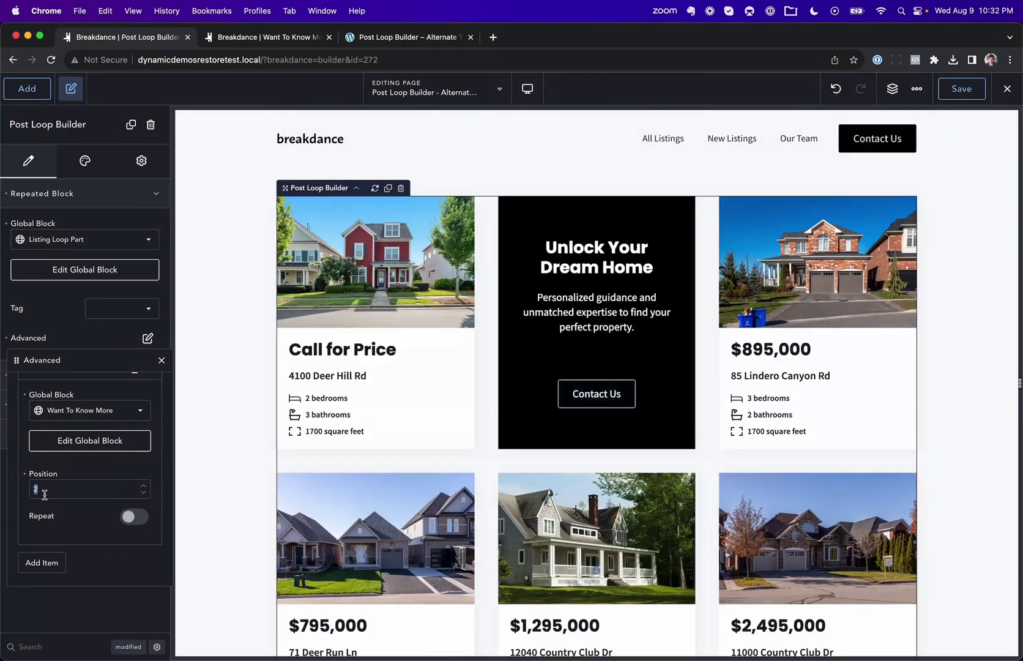
Step: Set the static item's position to 5, check the grid shows the promo once, and close the advanced settings
type("5")
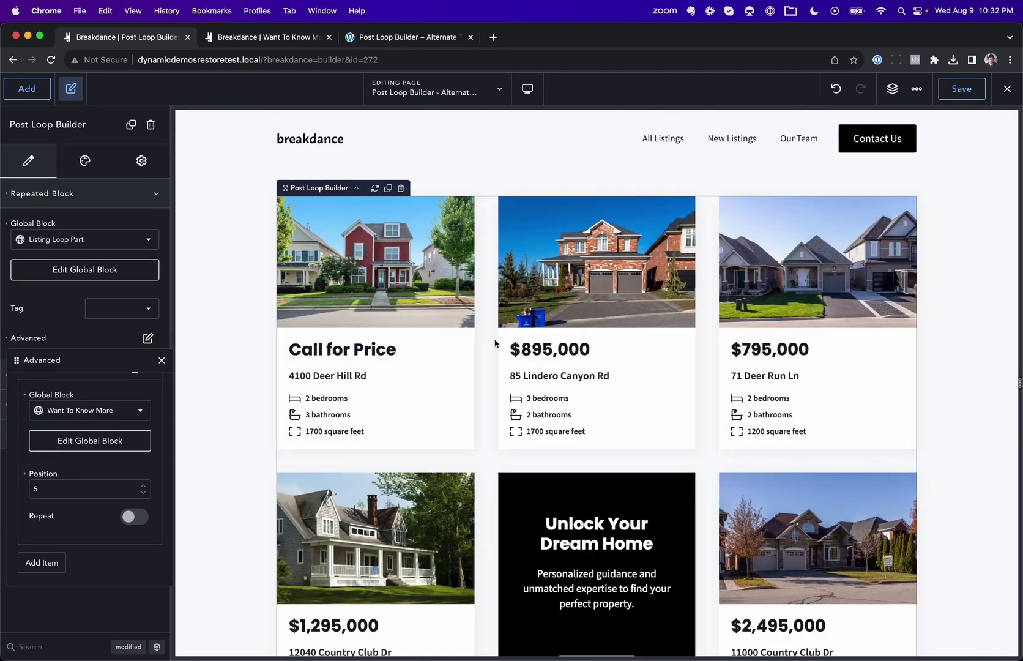
scroll(495, 340, "down", 8)
scroll(684, 301, "down", 5)
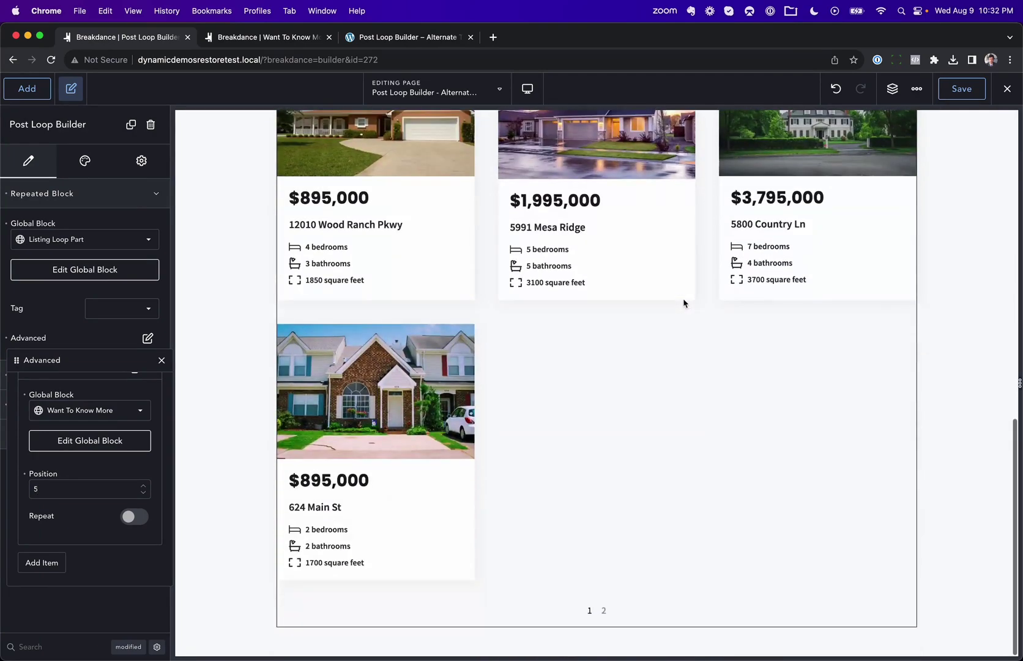
scroll(611, 288, "up", 15)
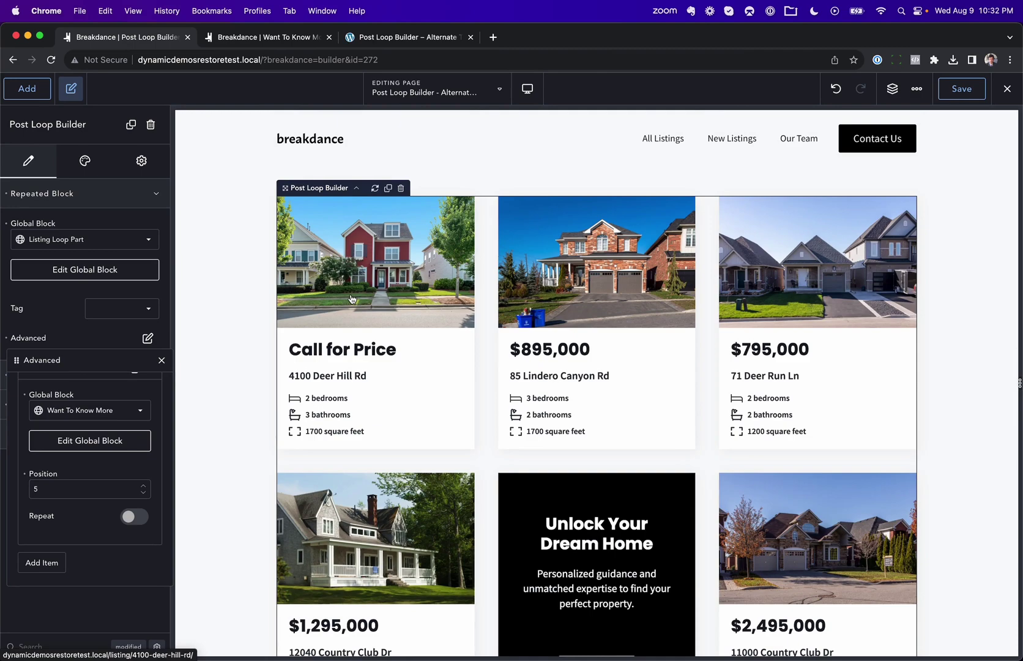
scroll(485, 305, "down", 8)
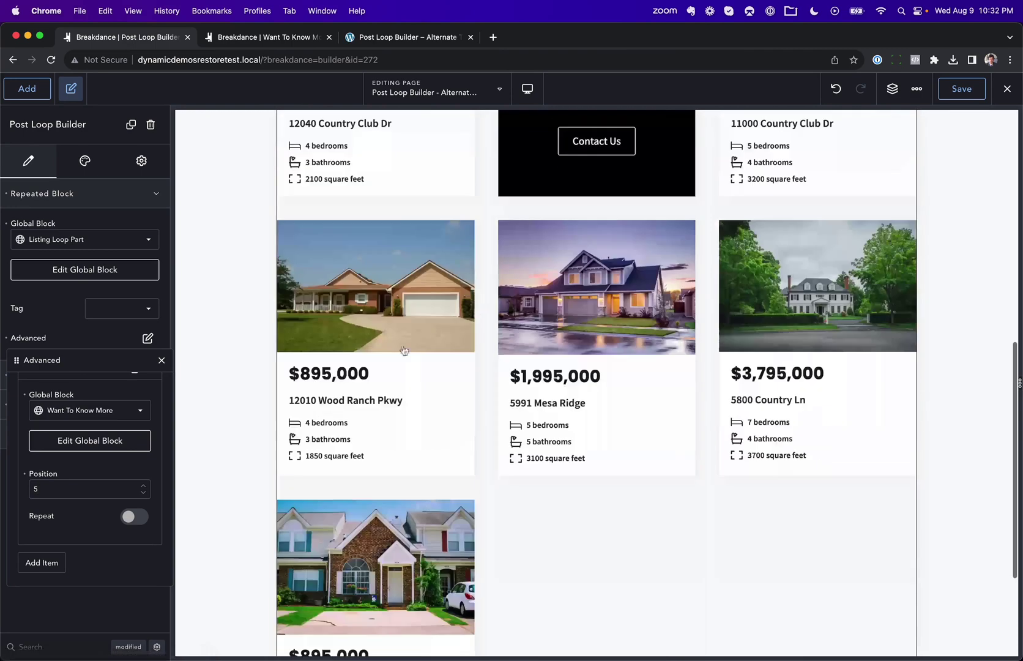
scroll(579, 376, "up", 6)
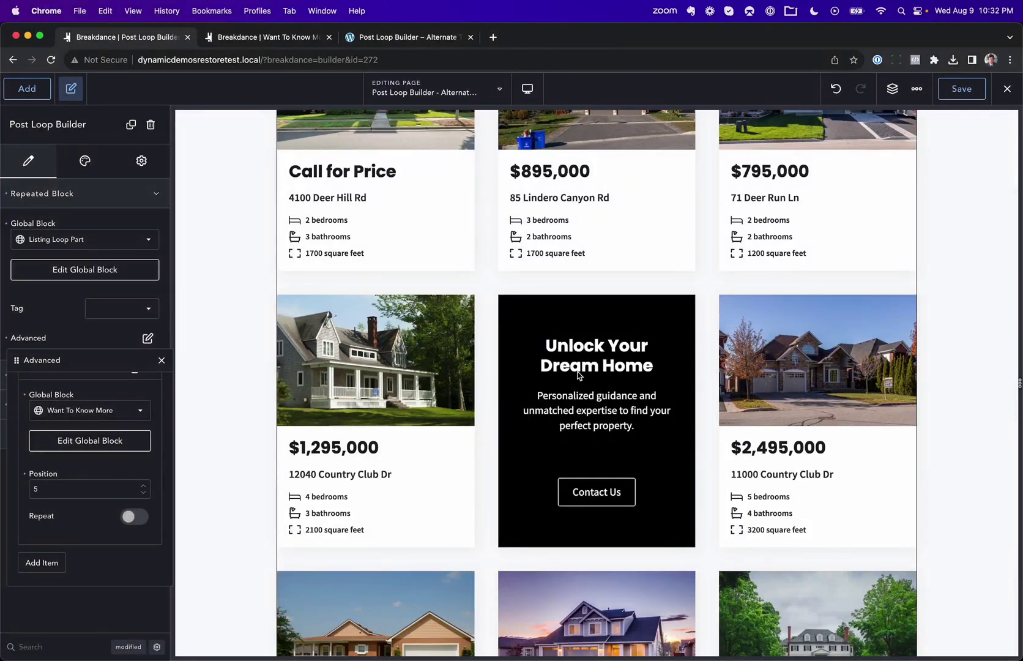
scroll(568, 415, "down", 8)
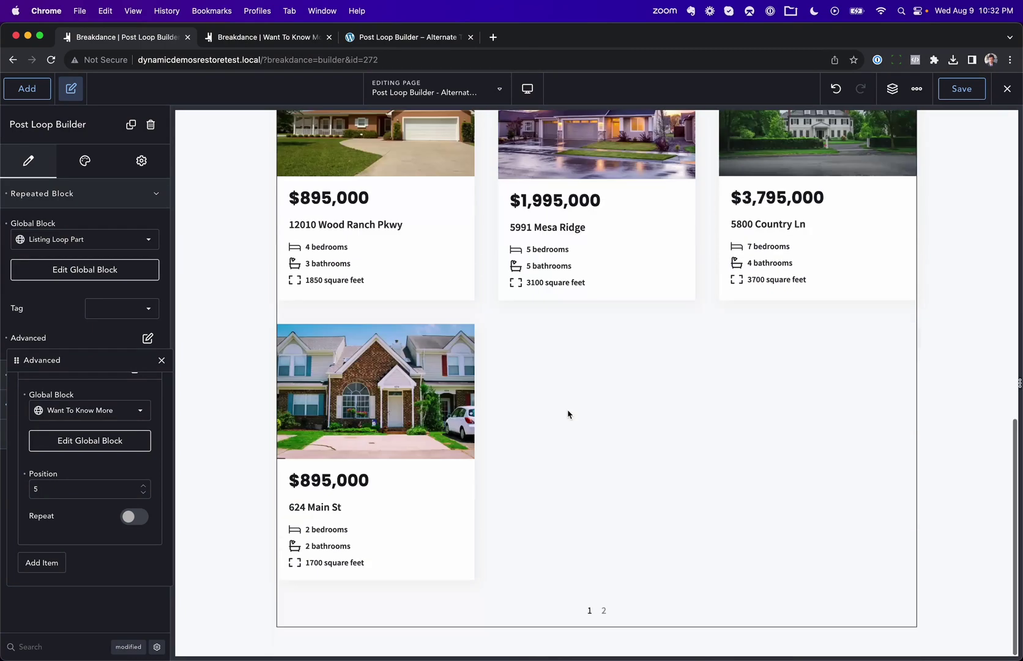
left_click(88, 341)
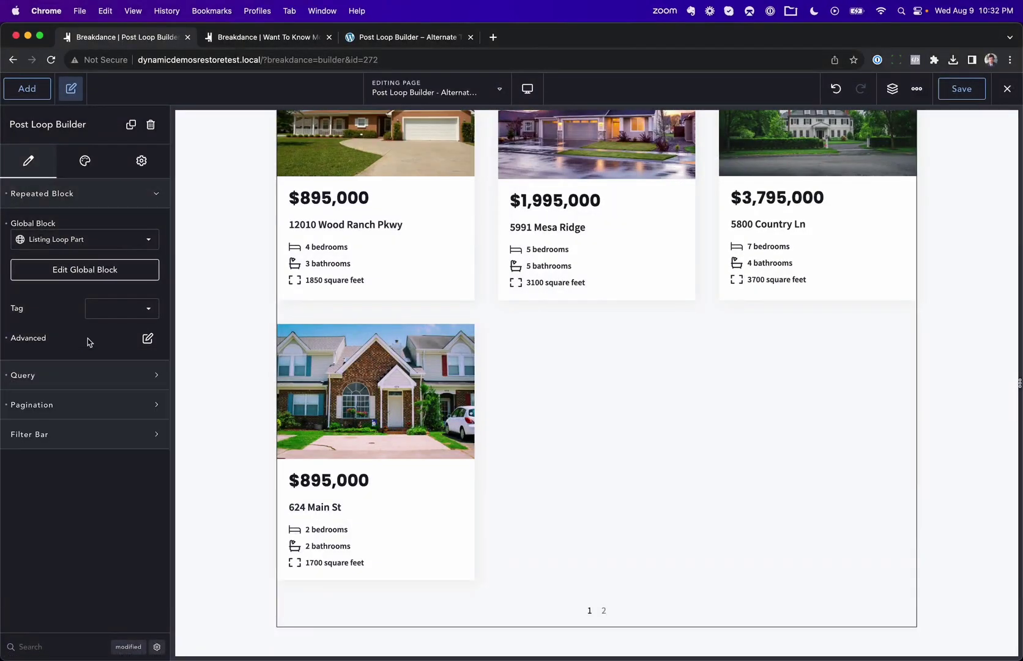
Step: Change the loop query's posts per page from 9 to 8 and apply it
left_click(91, 373)
left_click(101, 455)
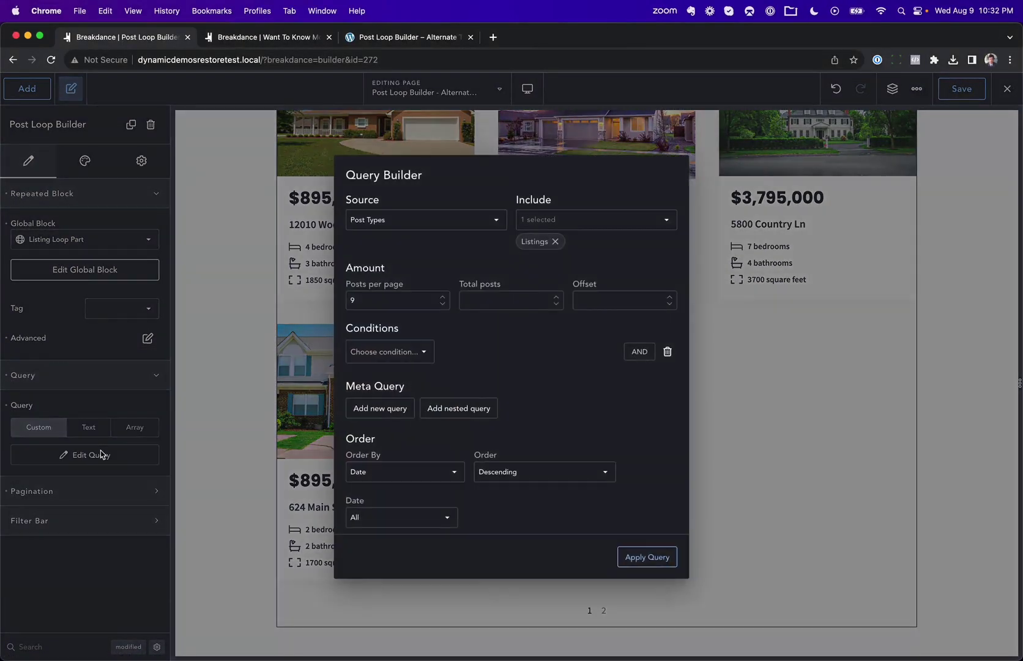
left_click(376, 296)
type("8")
left_click(632, 557)
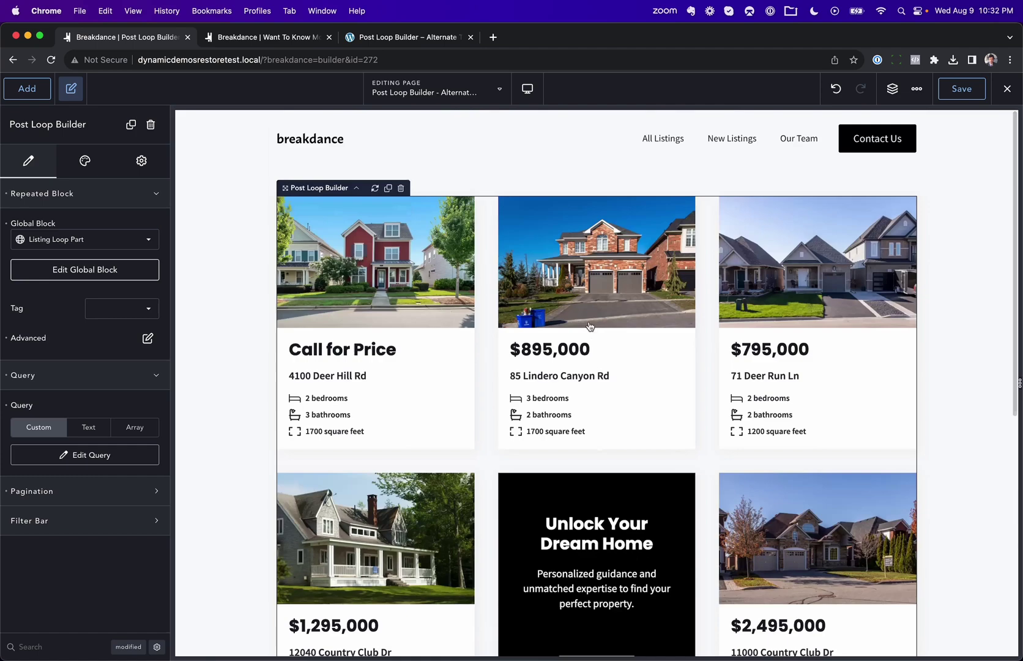
scroll(589, 326, "down", 5)
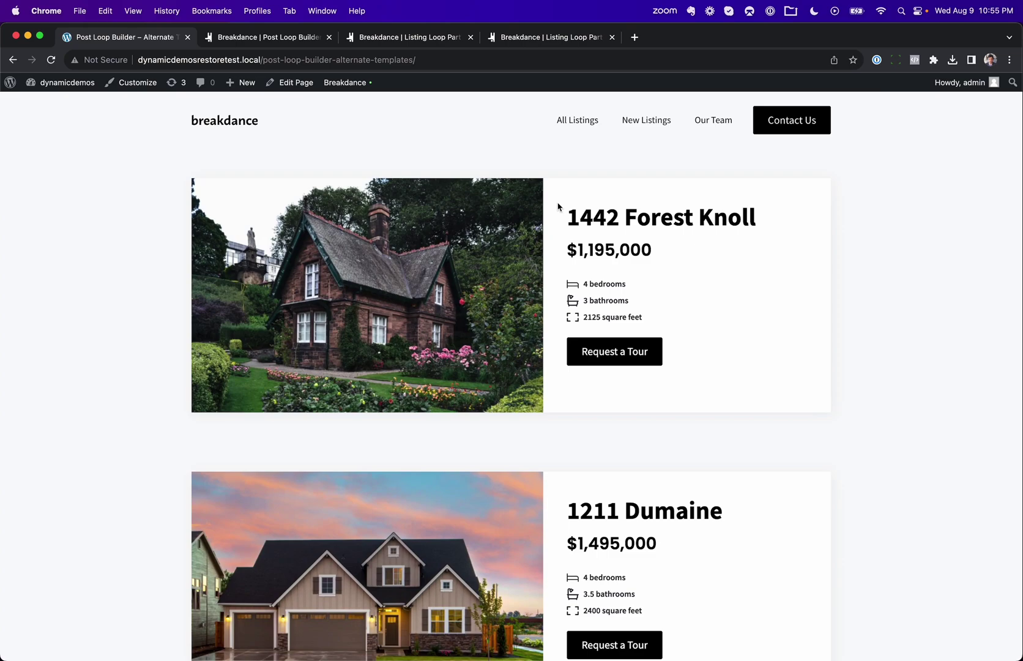
Step: Scroll through the live alternate-templates listings, then switch back to the Post Loop Builder editor
scroll(398, 251, "down", 8)
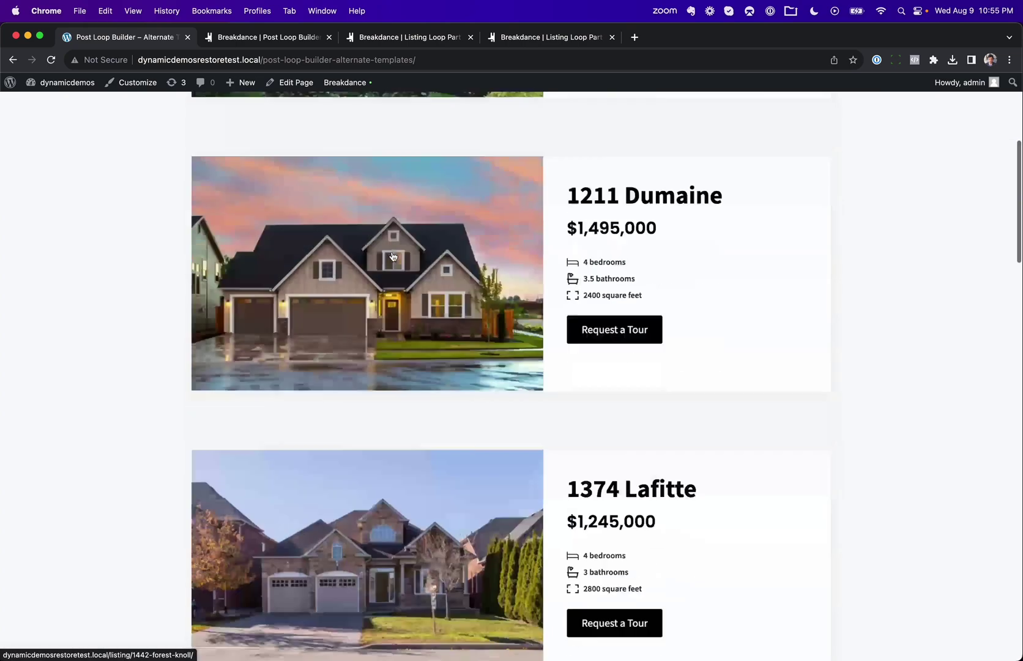
scroll(393, 256, "down", 15)
scroll(393, 255, "up", 20)
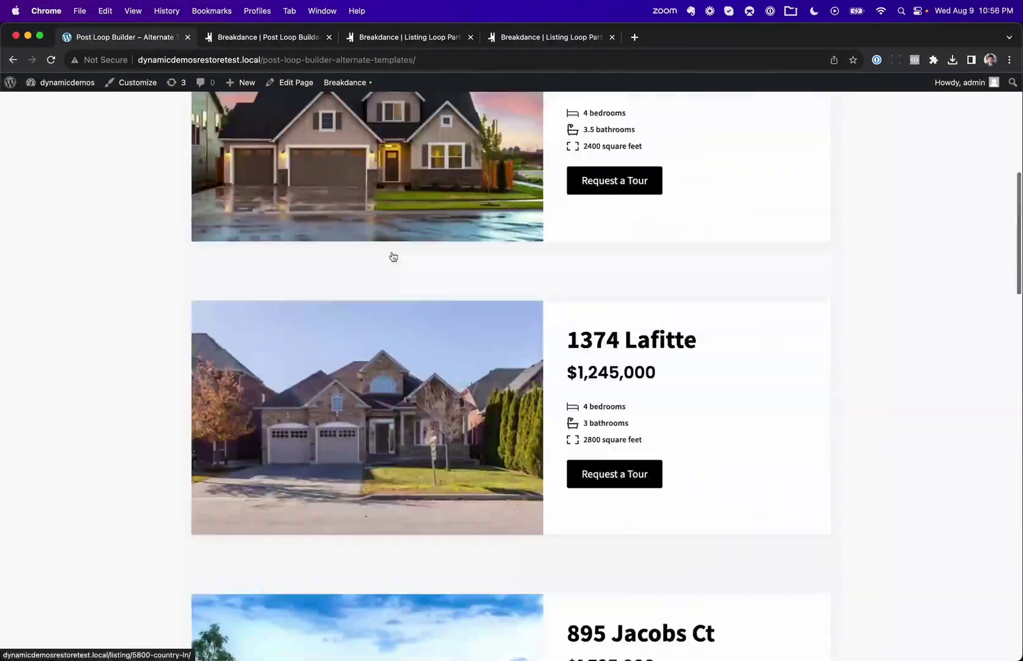
scroll(256, 292, "down", 7)
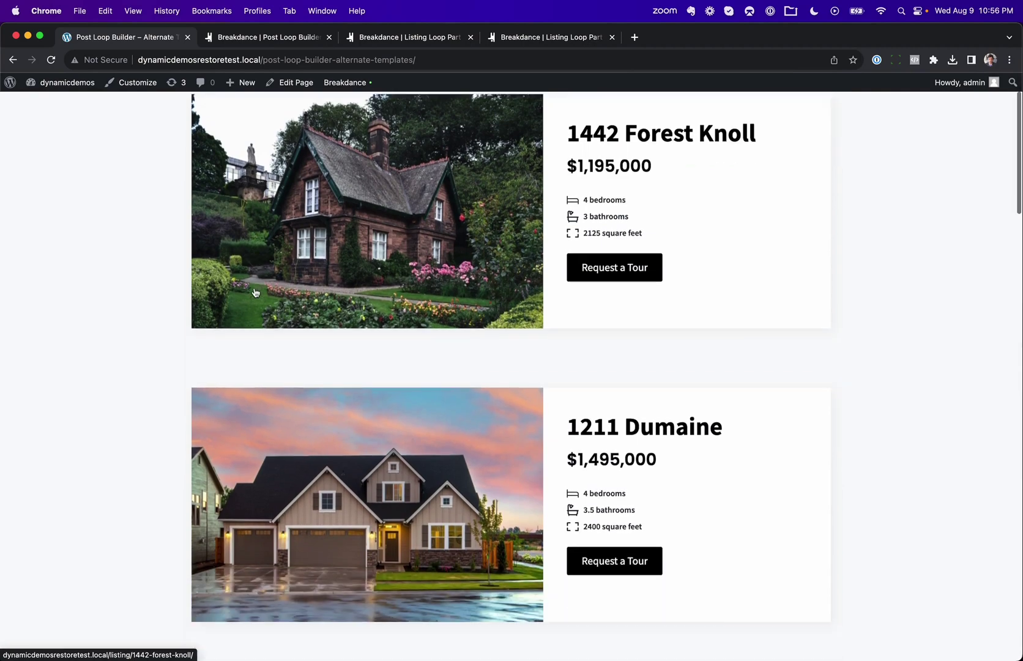
scroll(257, 386, "down", 4)
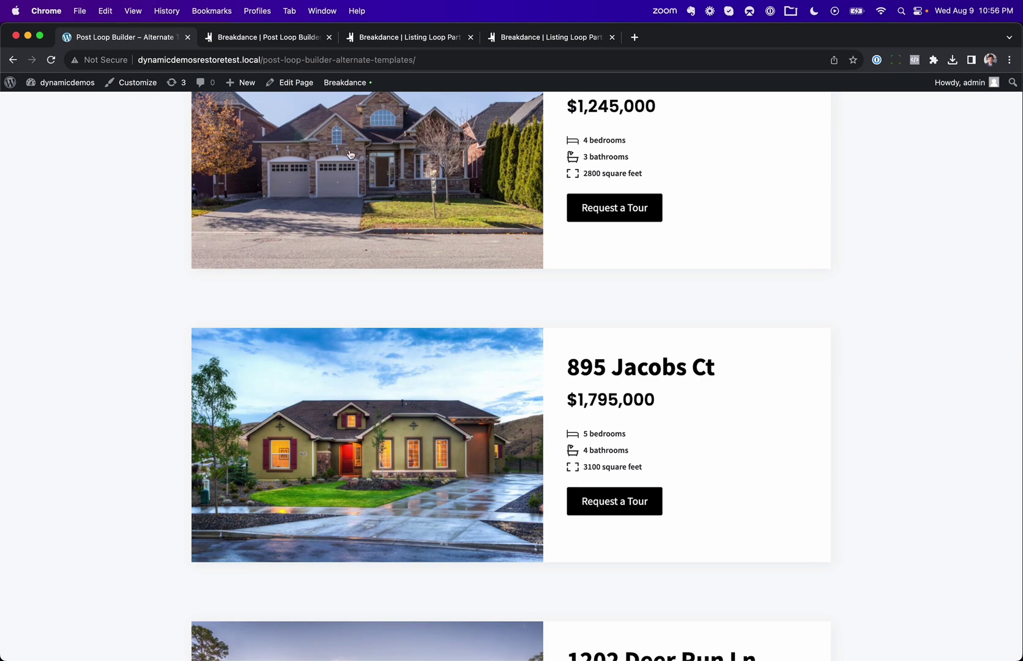
left_click(287, 37)
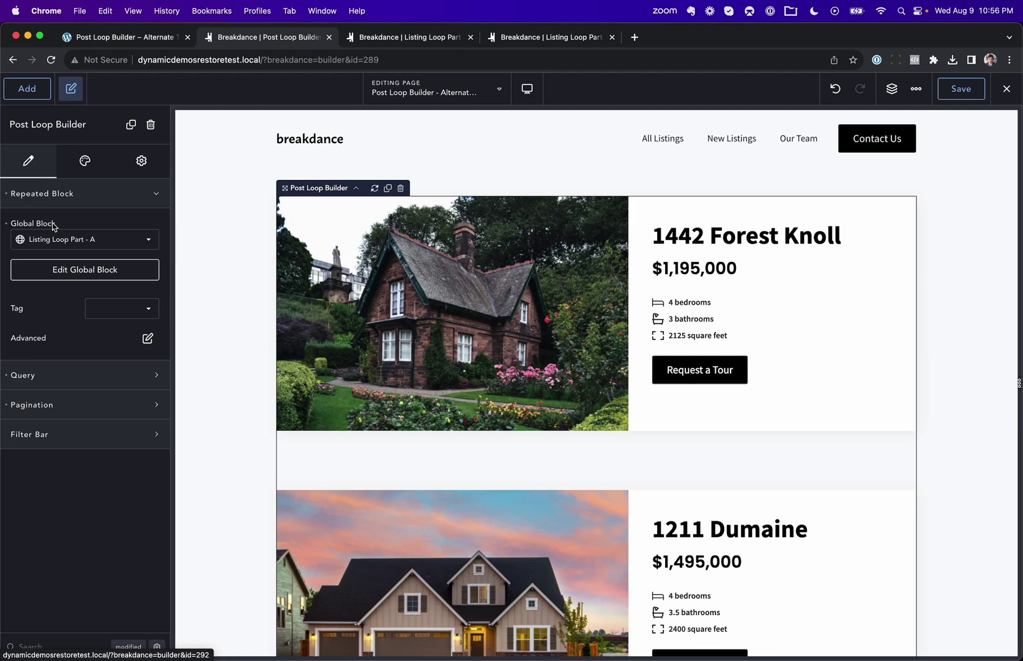
Step: Copy the Columns block from Listing Loop Part - A and paste it into the empty Part B
left_click(409, 38)
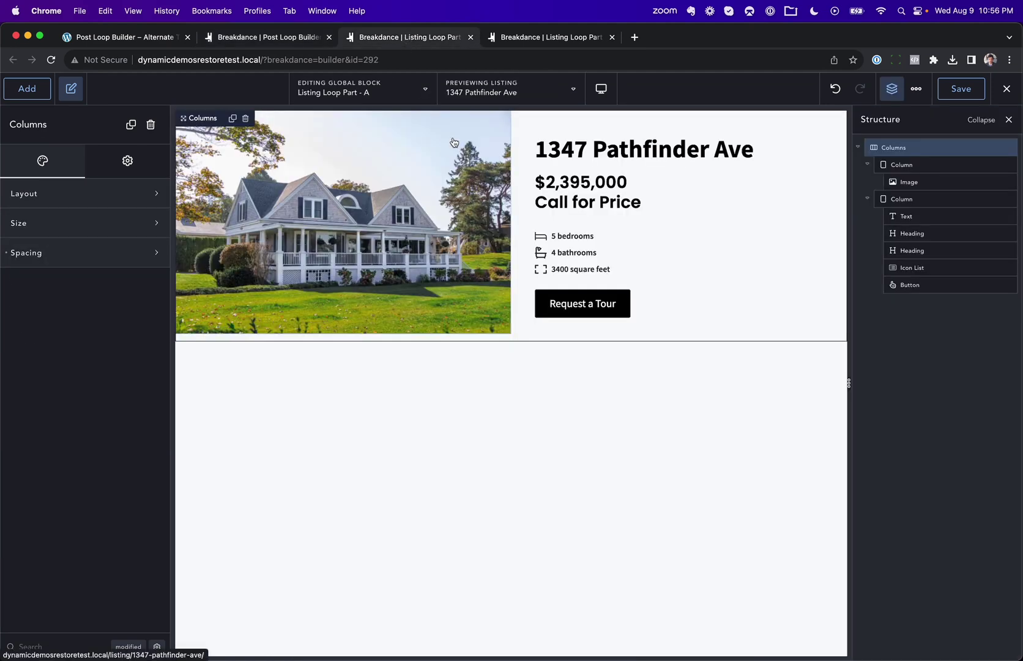
right_click(895, 146)
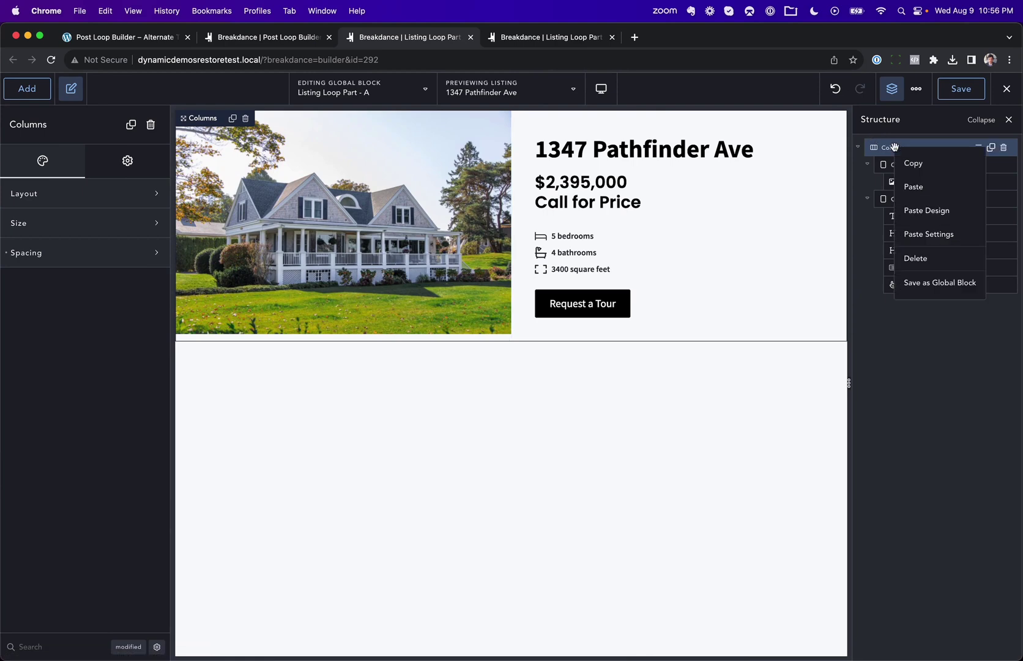
left_click(913, 163)
left_click(546, 38)
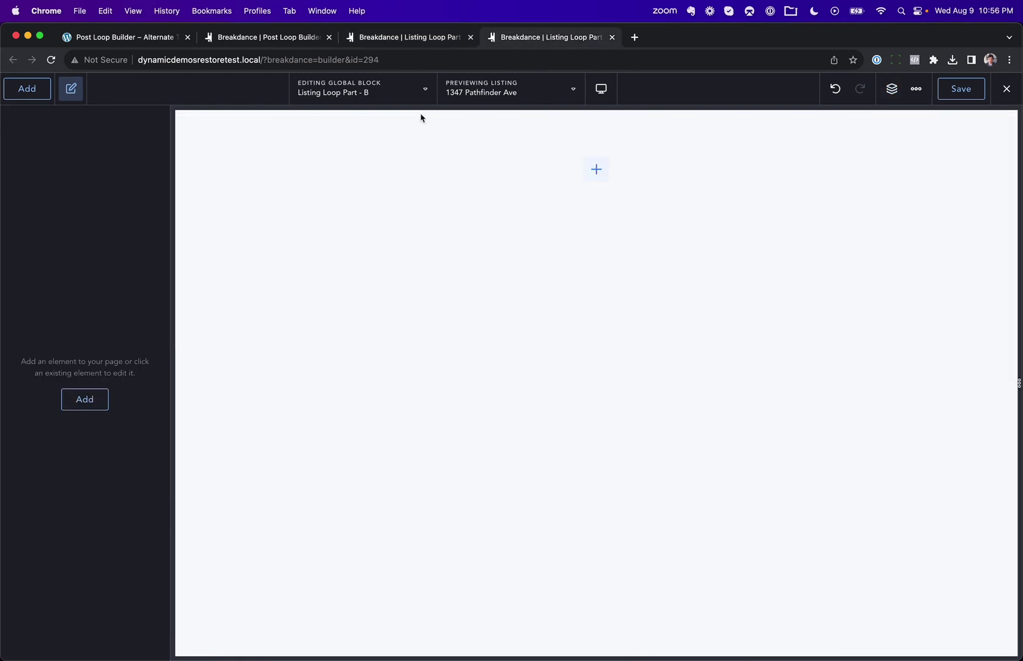
right_click(358, 161)
left_click(384, 193)
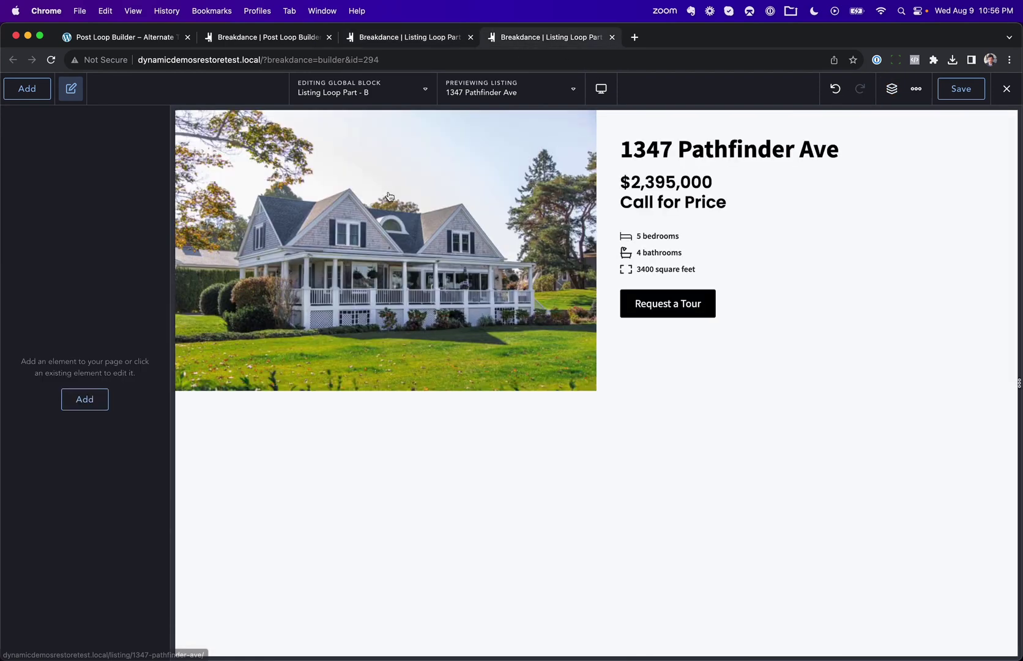
Step: In Part B, move the image column below the text column, save, and compare with Part A
left_click(891, 89)
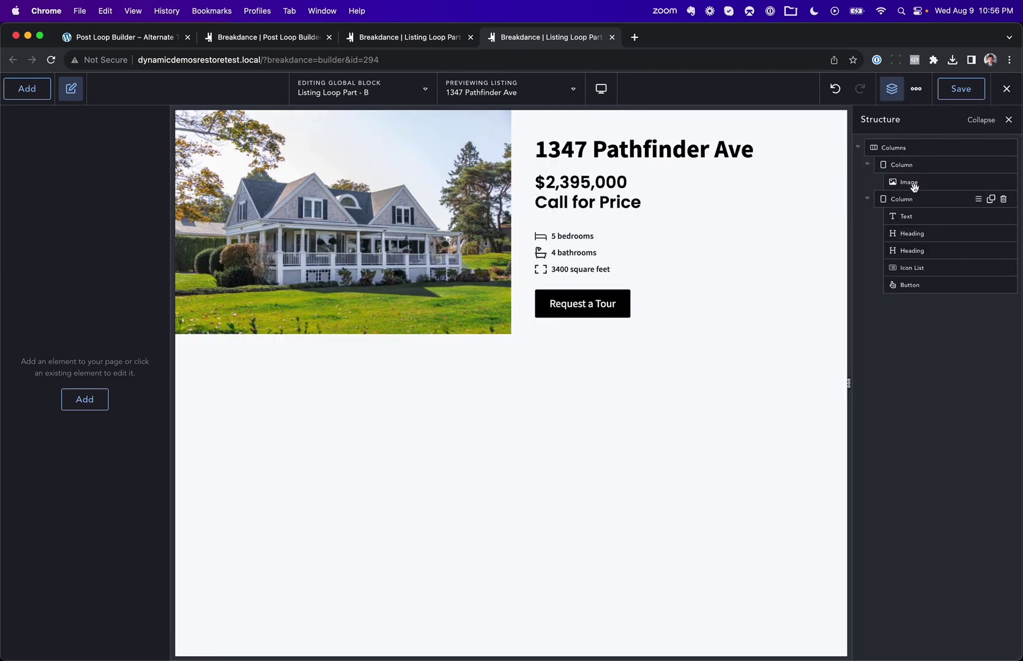
left_click(903, 166)
left_click_drag(908, 167, 900, 302)
left_click(972, 93)
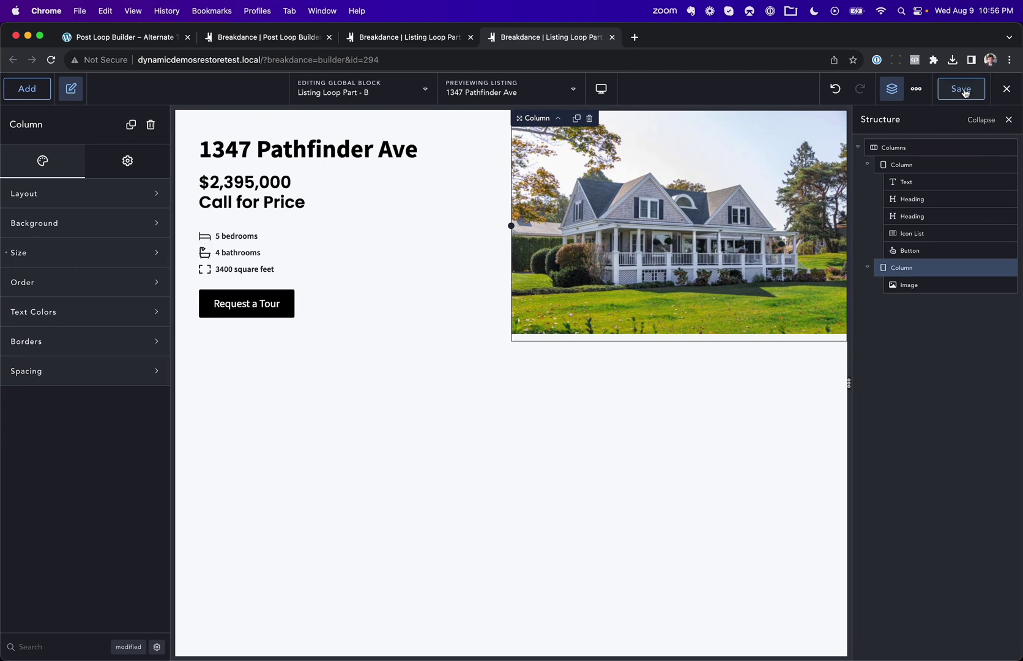
left_click(439, 38)
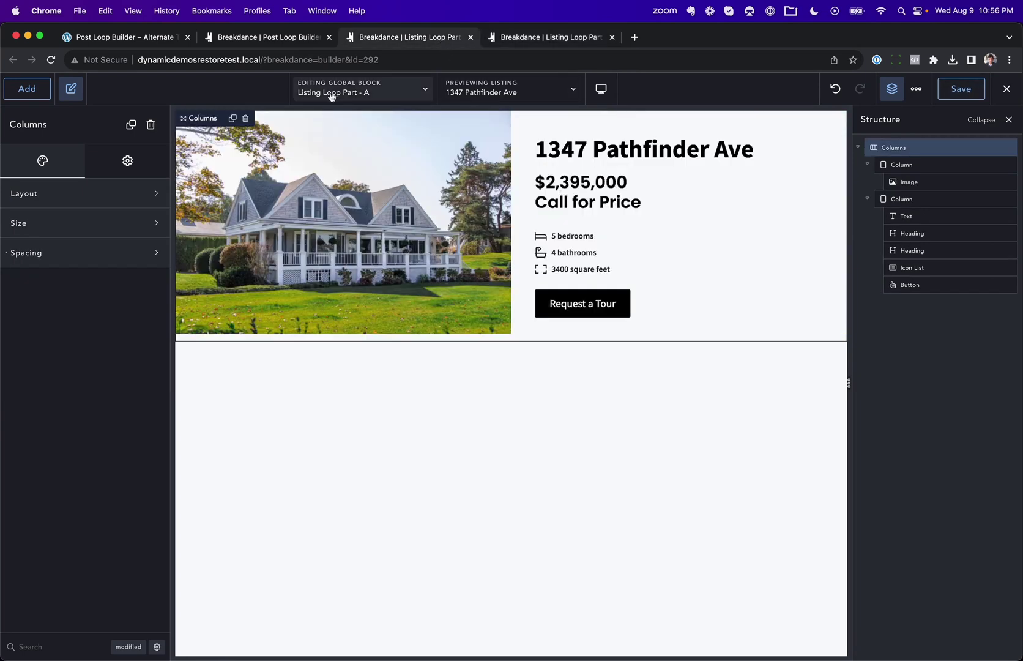
left_click(544, 38)
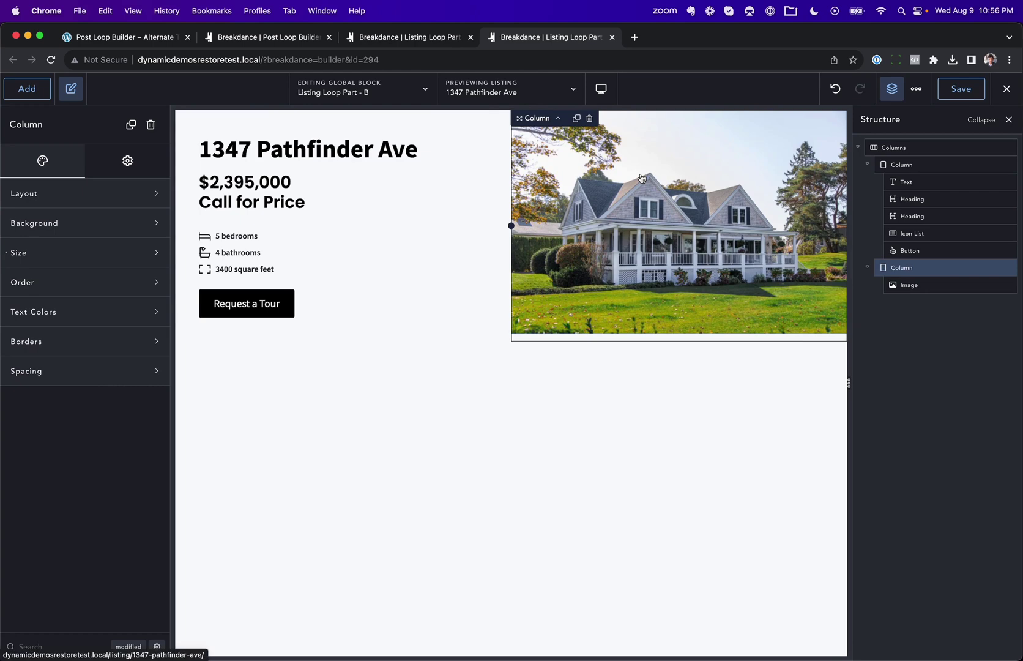
Step: Add an alternate to the Post Loop Builder using the Listing Loop Part - B global block
left_click(292, 39)
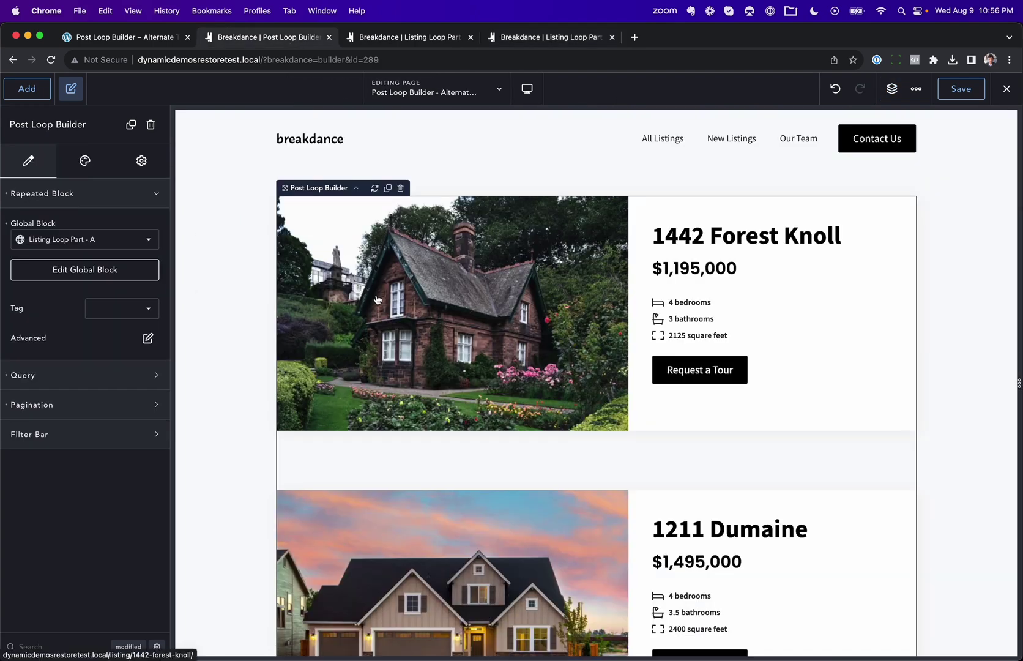
left_click(147, 338)
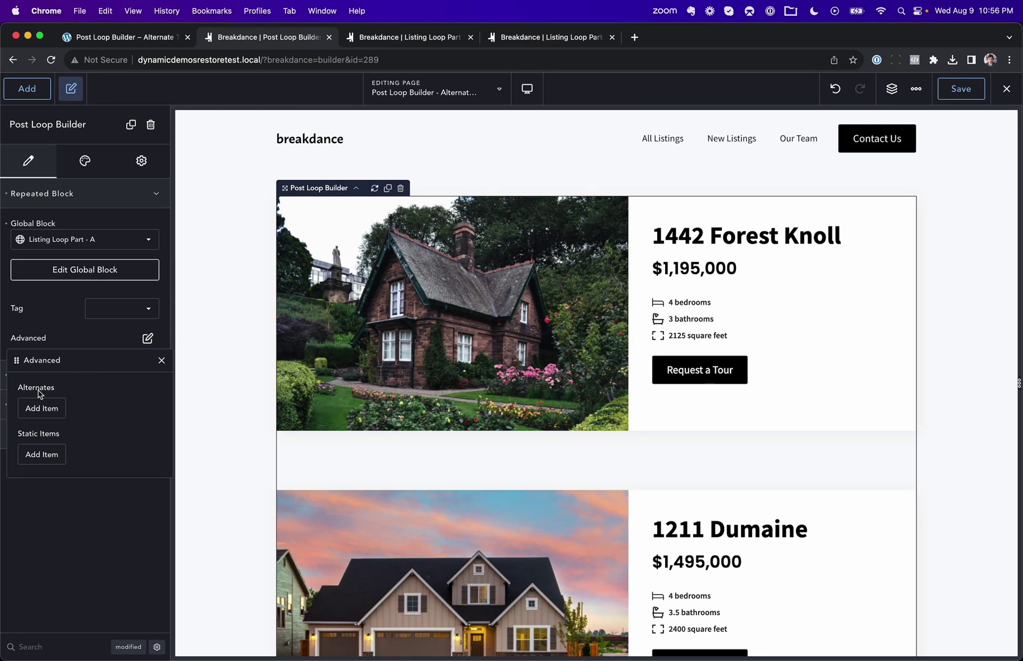
left_click(42, 409)
left_click(67, 453)
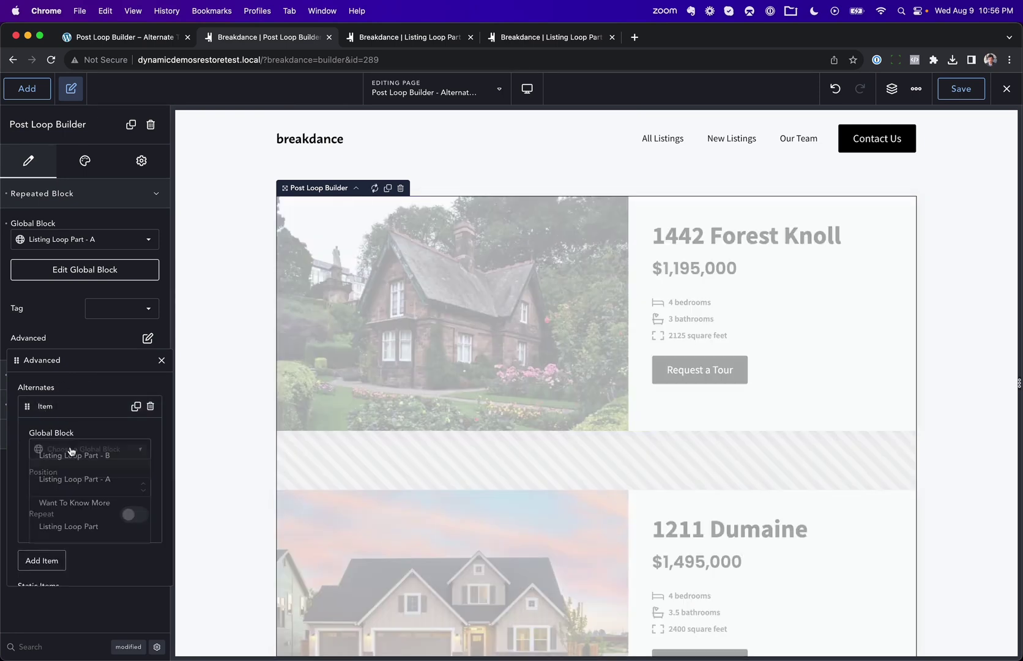
left_click(62, 458)
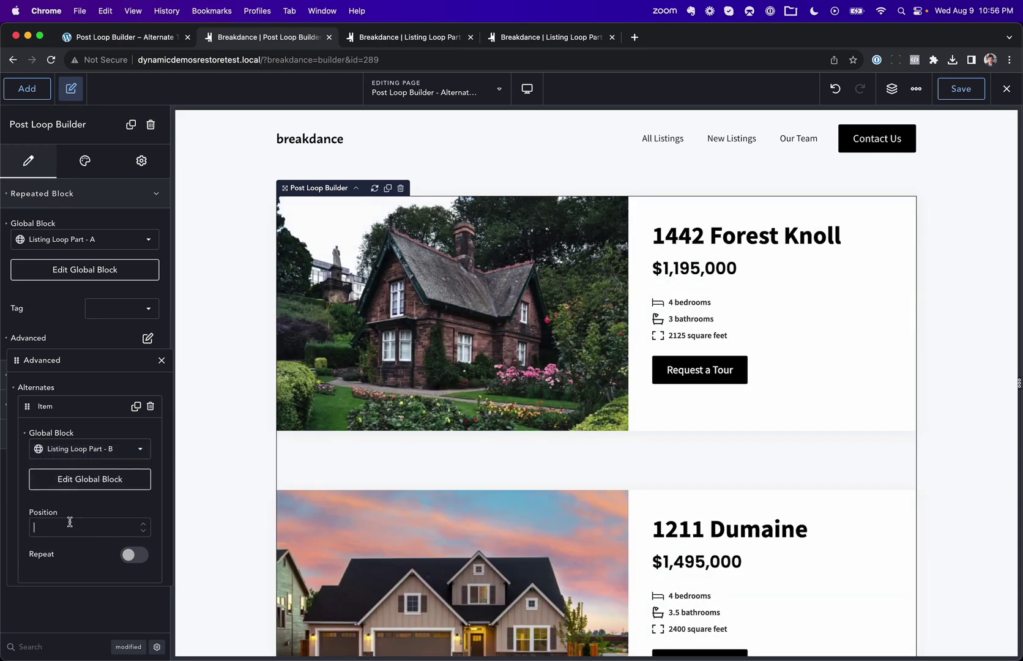
Step: Set the alternate to position 2, repeating with frequency 2
type("2")
scroll(87, 530, "down", 3)
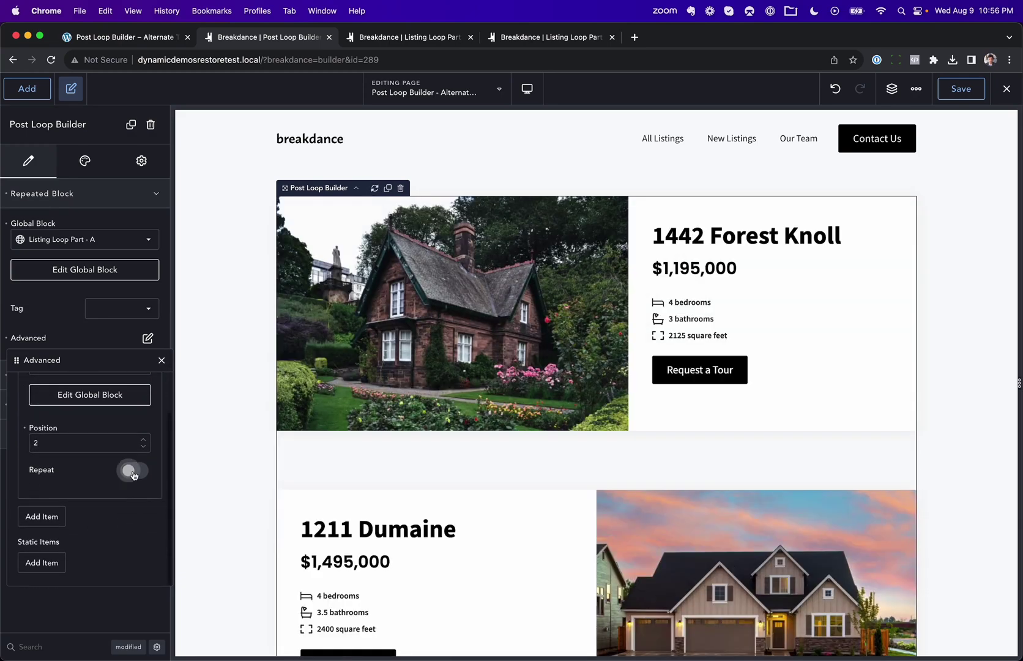
left_click(133, 471)
left_click(87, 502)
type("2")
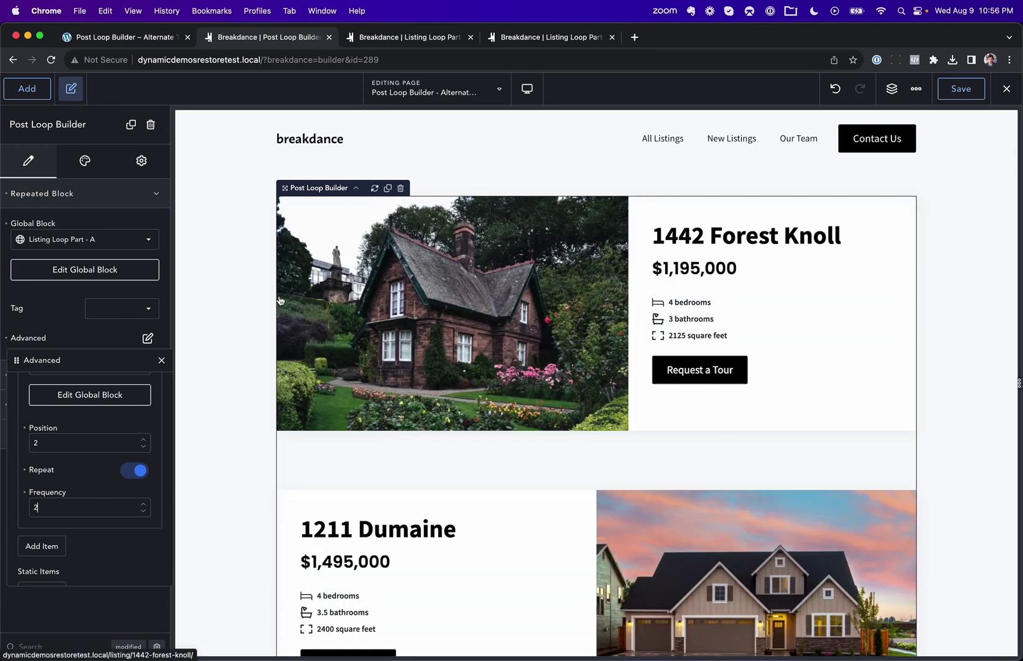
scroll(541, 245, "down", 5)
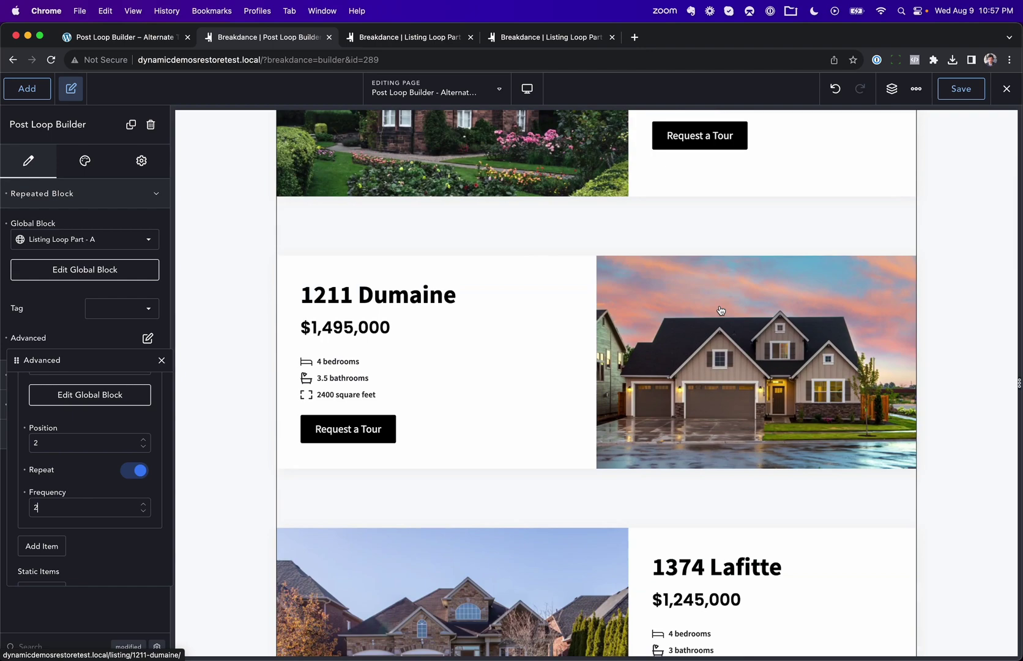
scroll(720, 311, "down", 3)
scroll(515, 459, "down", 6)
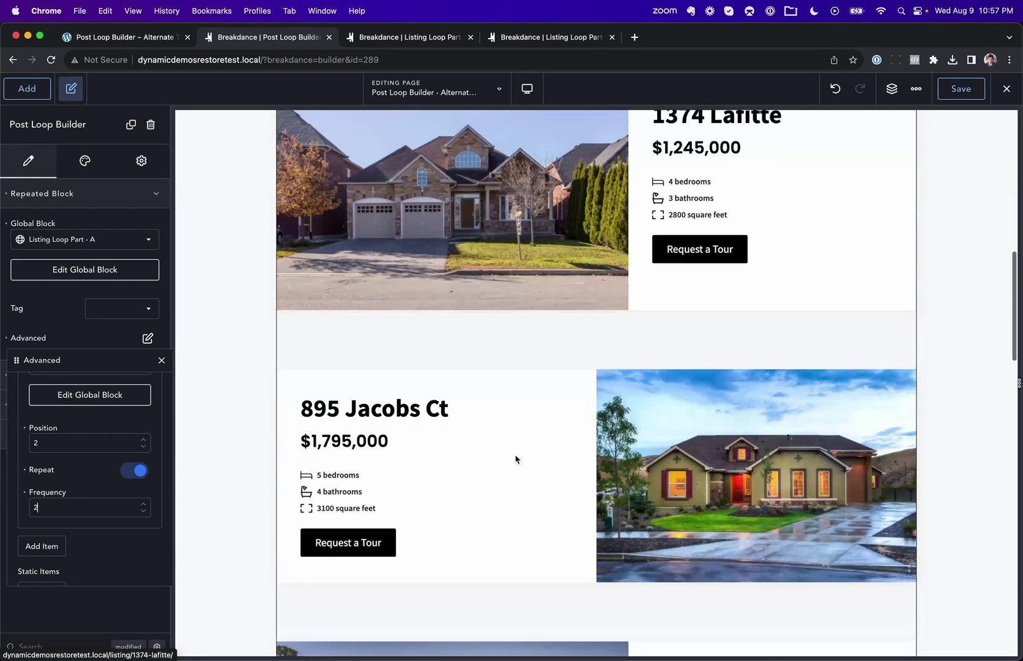
scroll(516, 459, "down", 7)
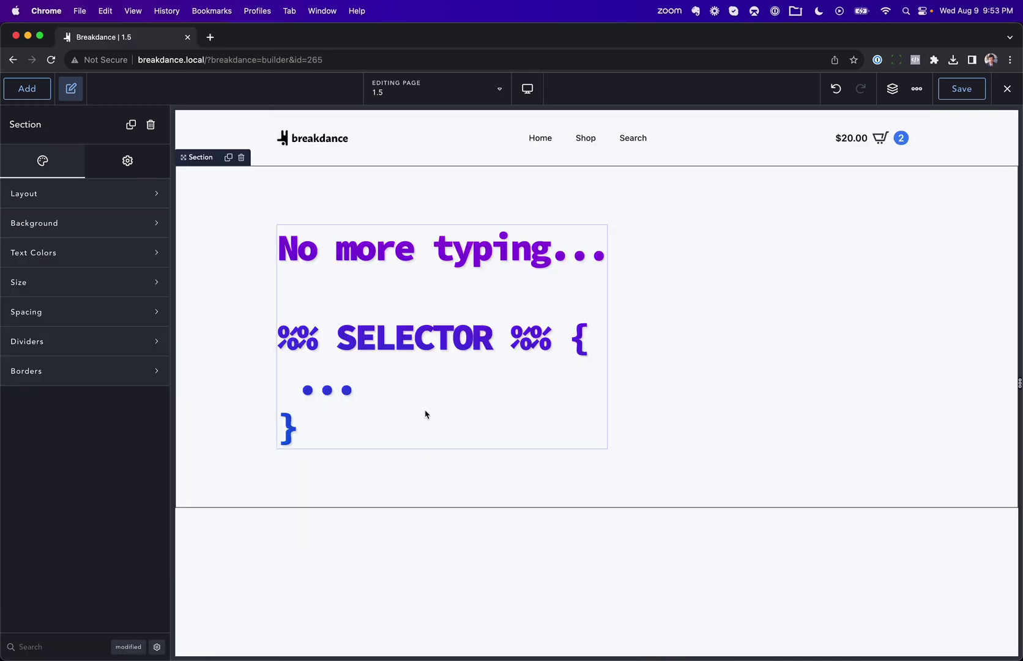
Step: Give the 'No more typing...' heading Advanced custom CSS 'background: red;'
left_click(413, 353)
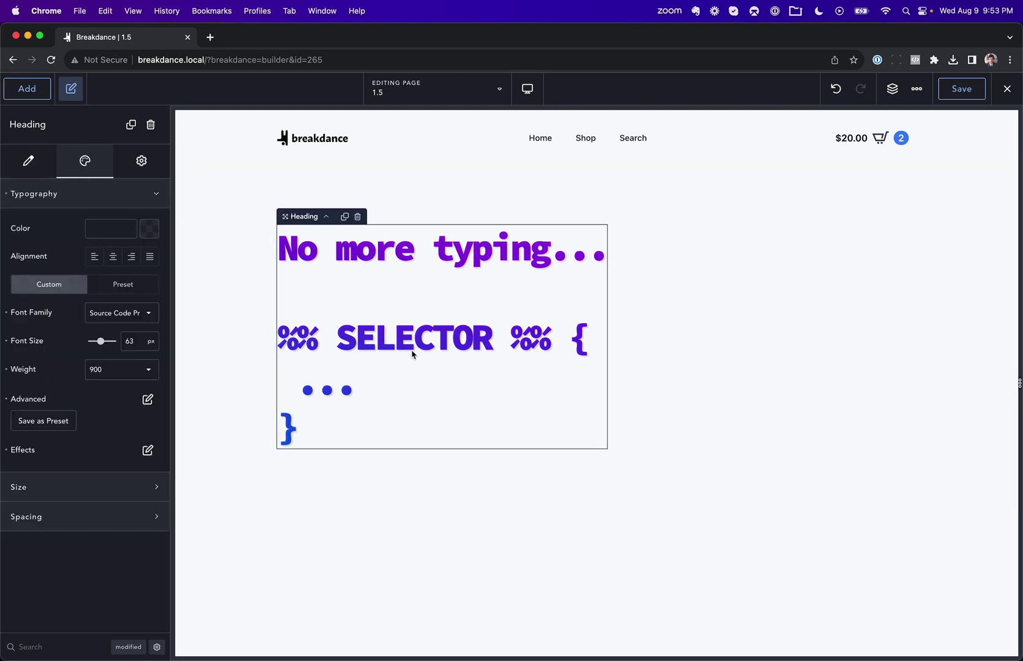
left_click(142, 161)
left_click(119, 194)
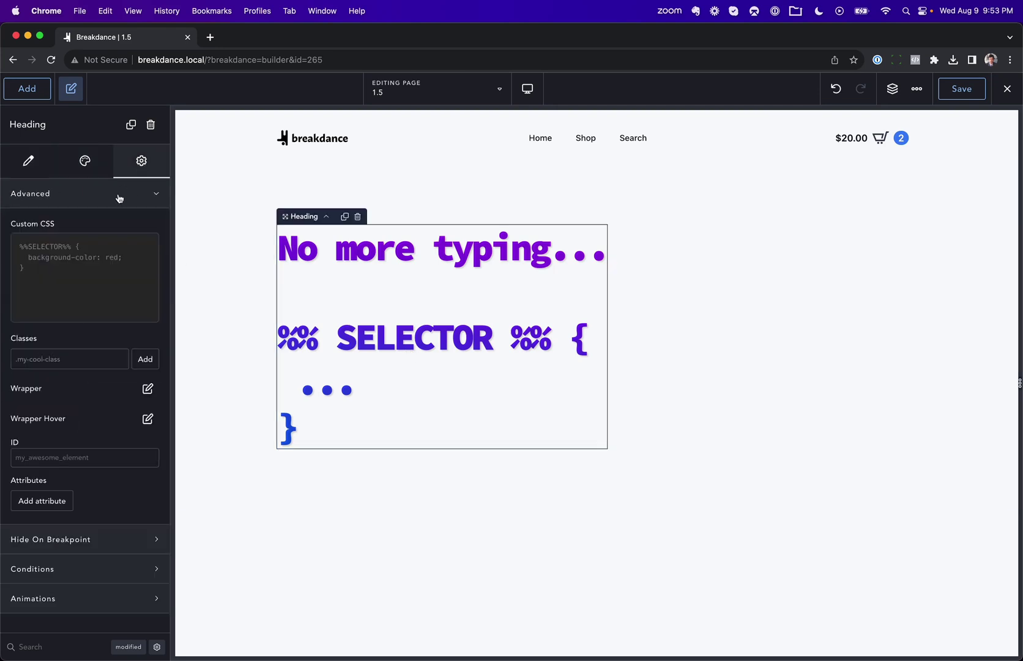
left_click(85, 256)
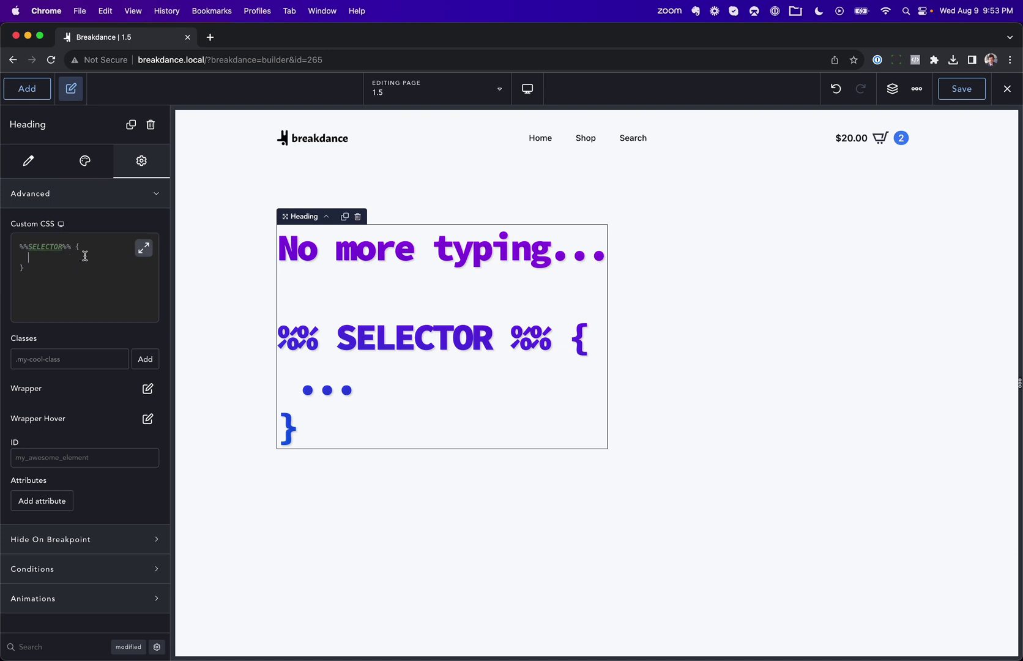
type("background: red;")
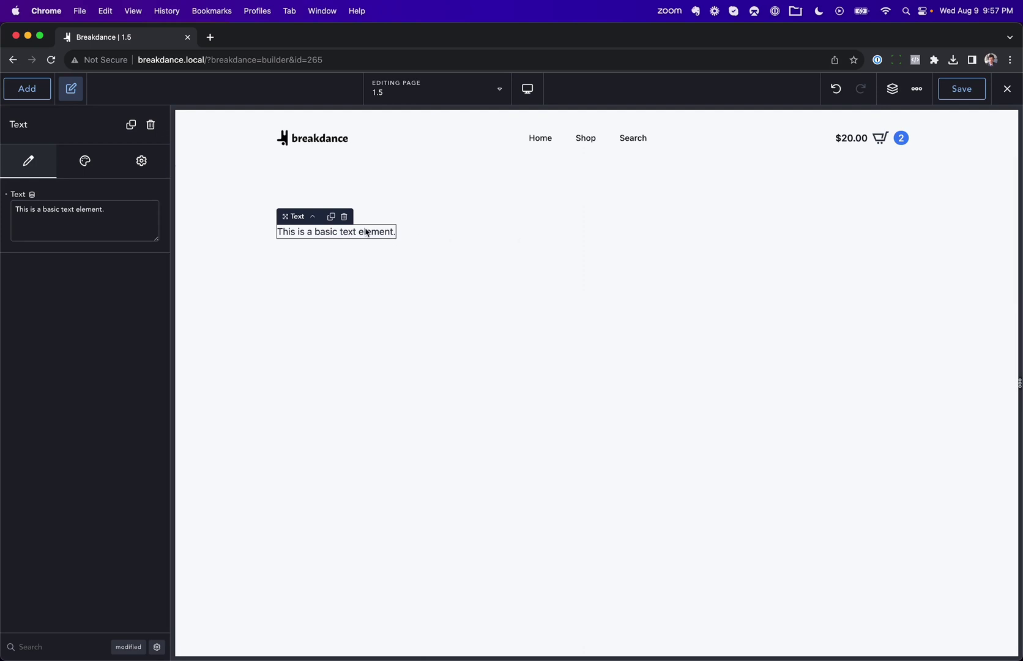
Step: Open the text's dynamic data dialog and preview fields filtered by type String, then Image url
left_click(32, 194)
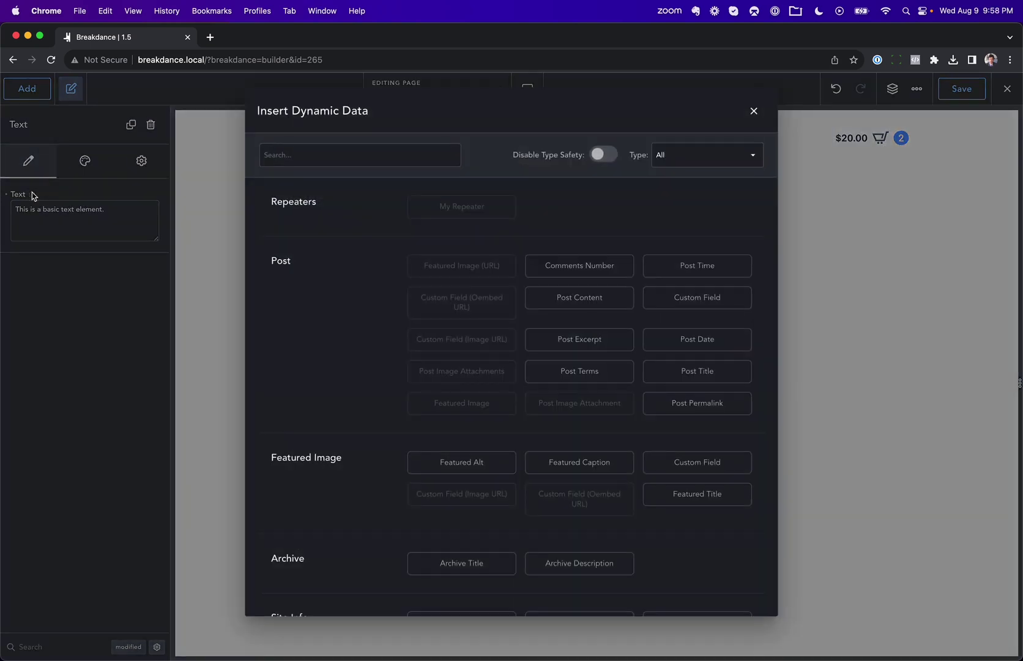
left_click(678, 156)
left_click(680, 186)
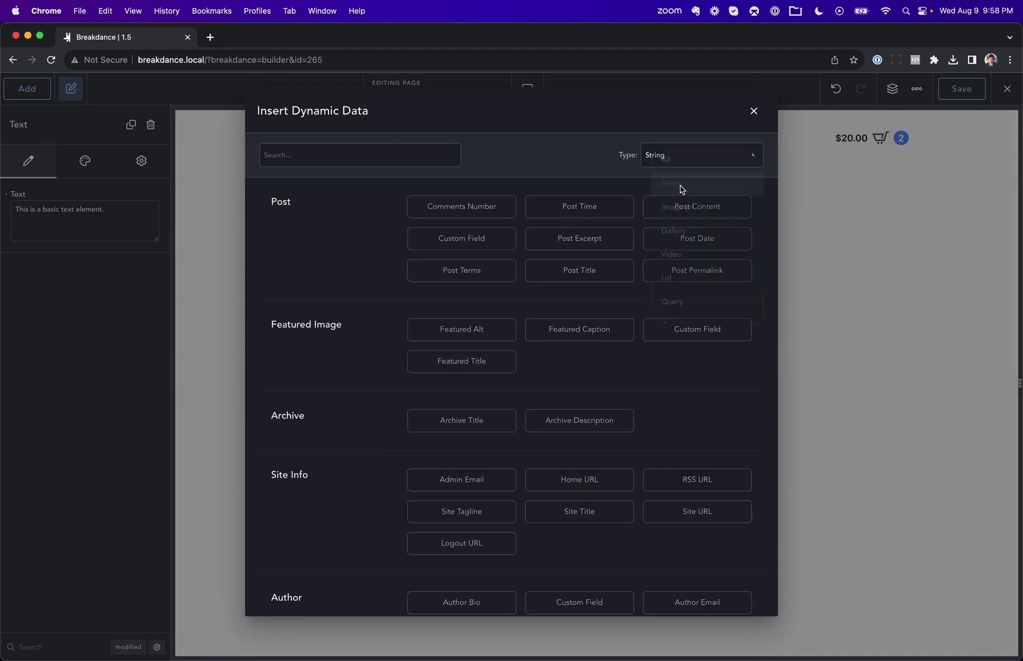
scroll(358, 318, "down", 6)
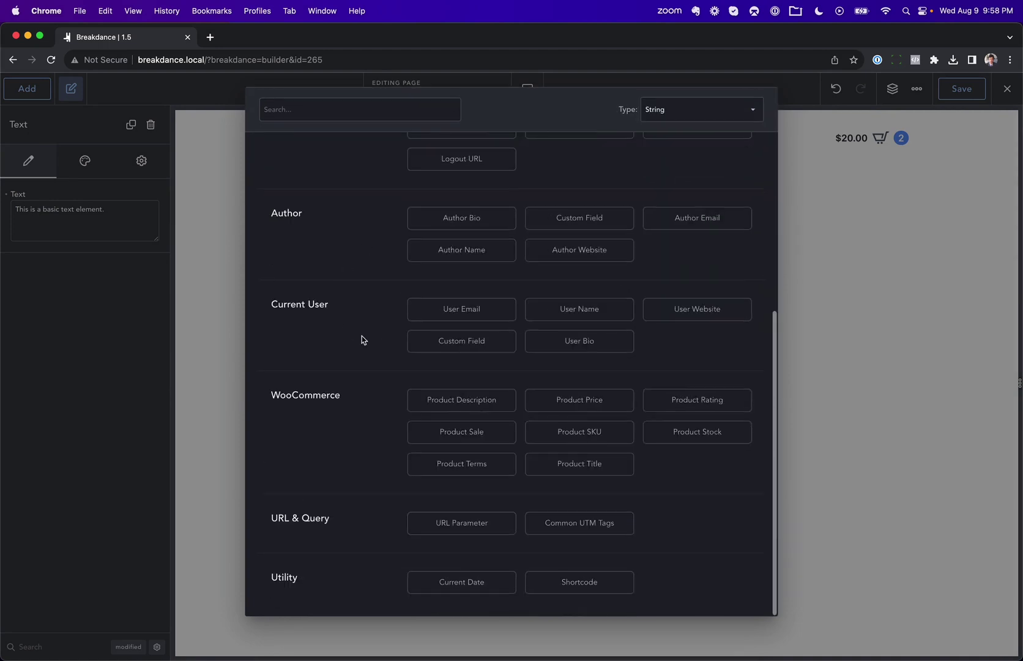
scroll(362, 340, "up", 4)
scroll(362, 341, "up", 2)
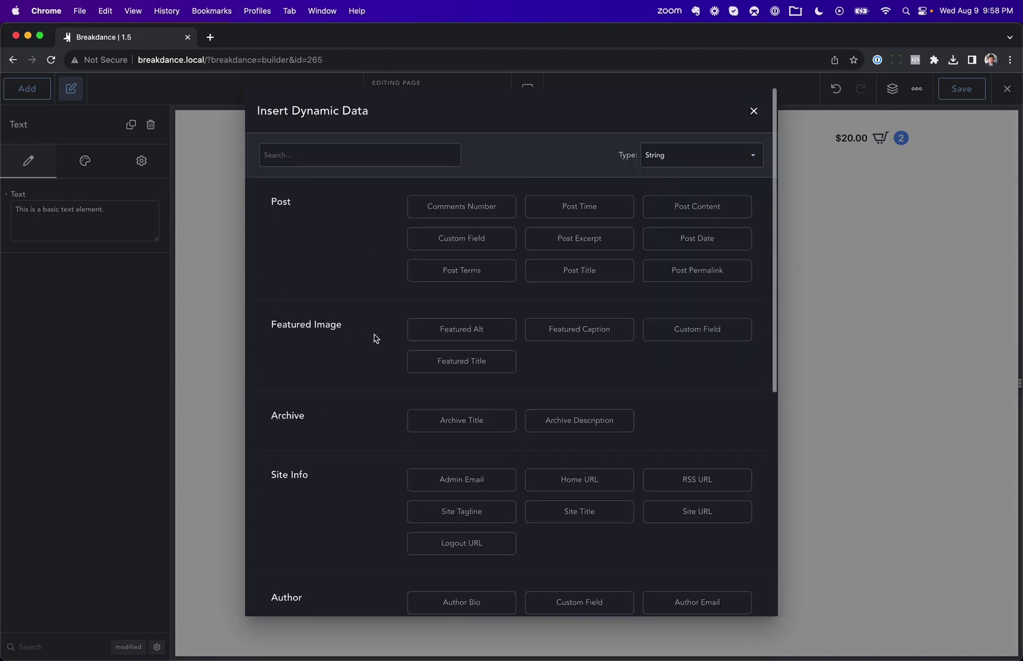
left_click(707, 155)
left_click(660, 207)
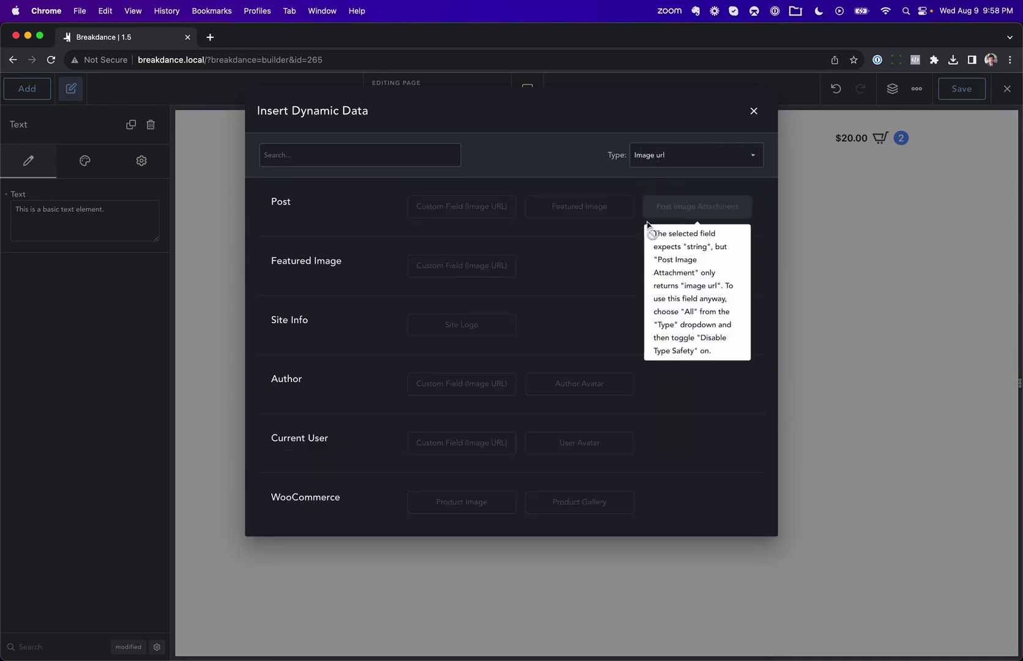
mouse_move(451, 212)
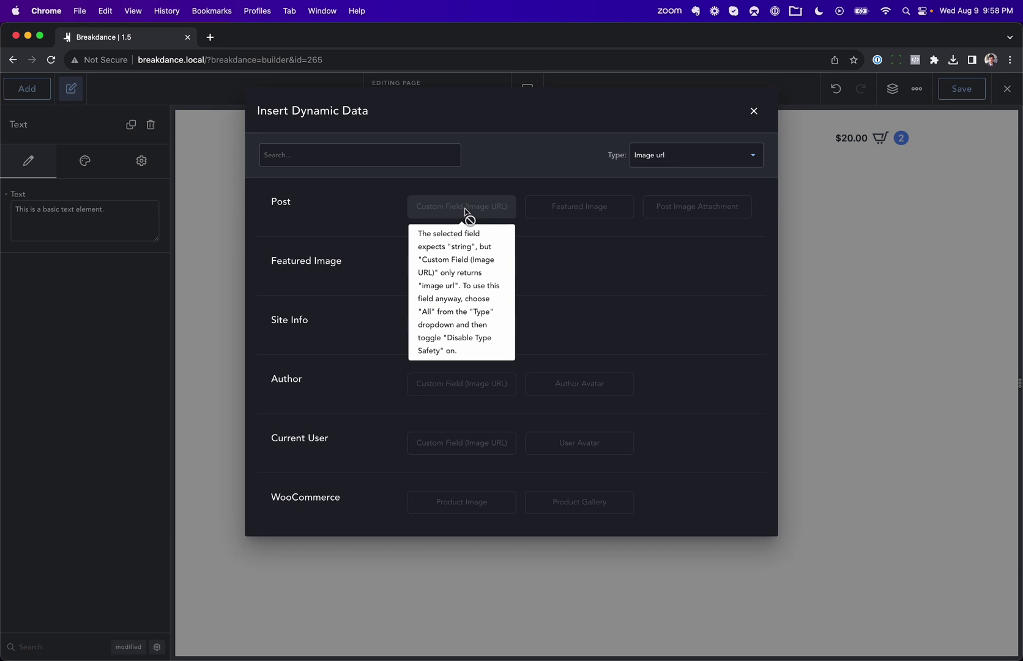
Step: Set the type filter back to All and enable Disable Type Safety
left_click(658, 162)
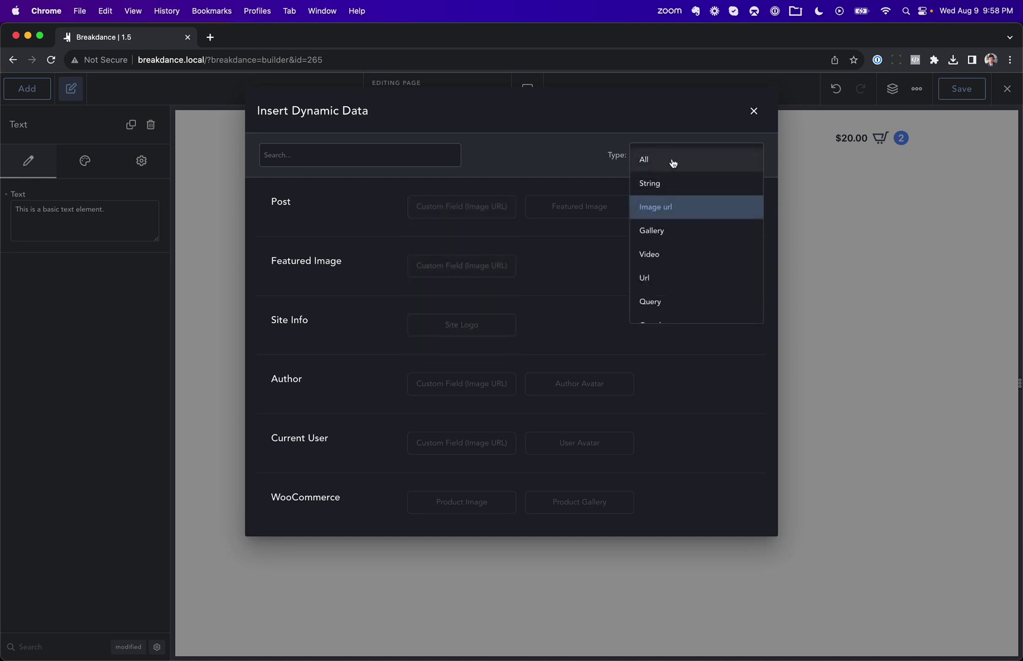
left_click(673, 160)
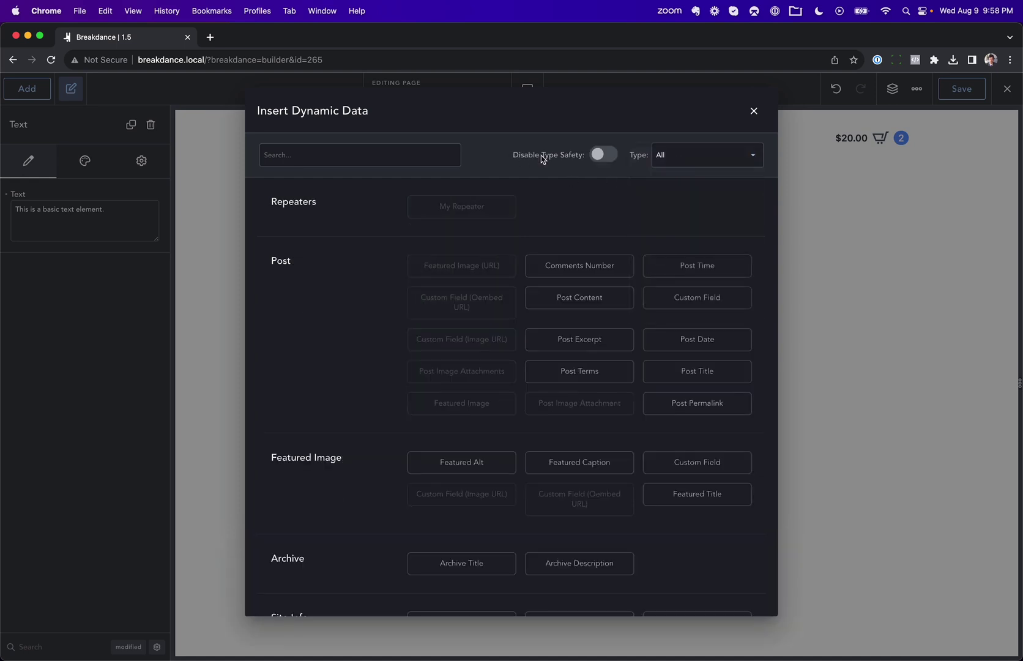
left_click(601, 154)
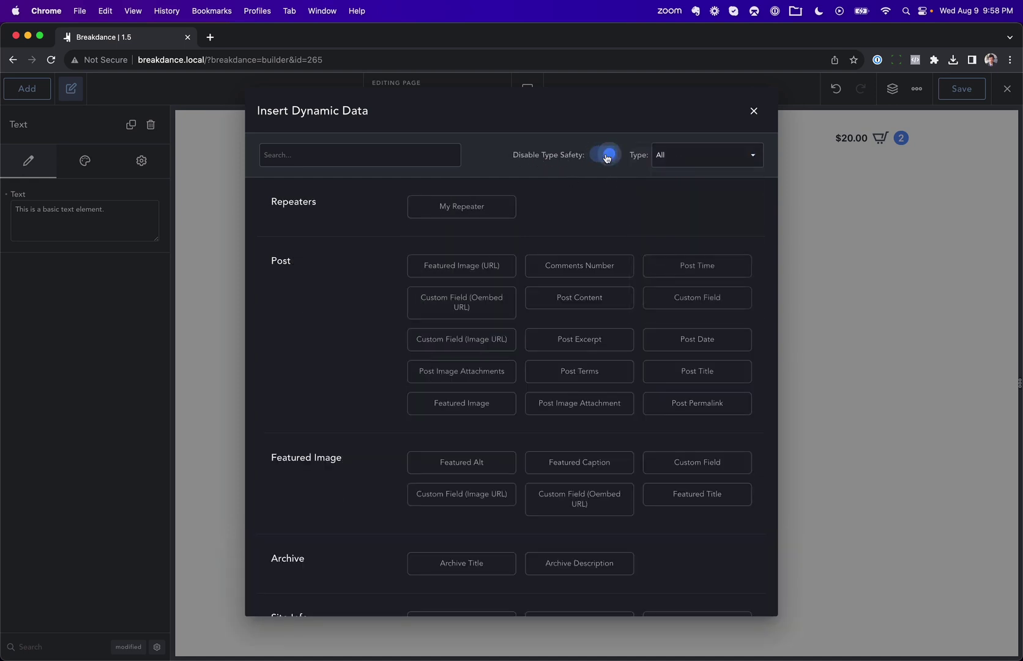